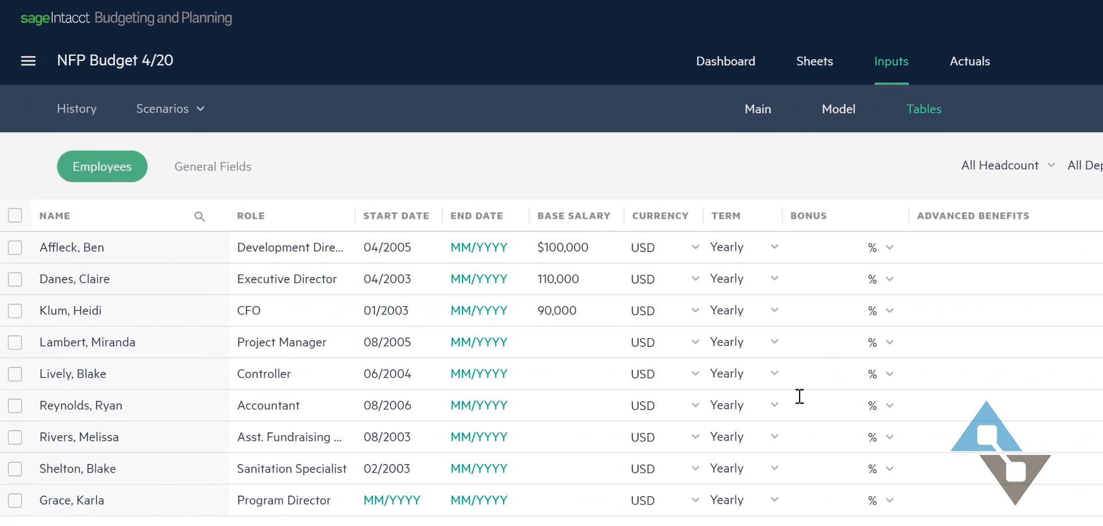
Step: Enter 80000 as the Project Manager's base salary
{"action": "left_click", "coordinate": [552, 342]}
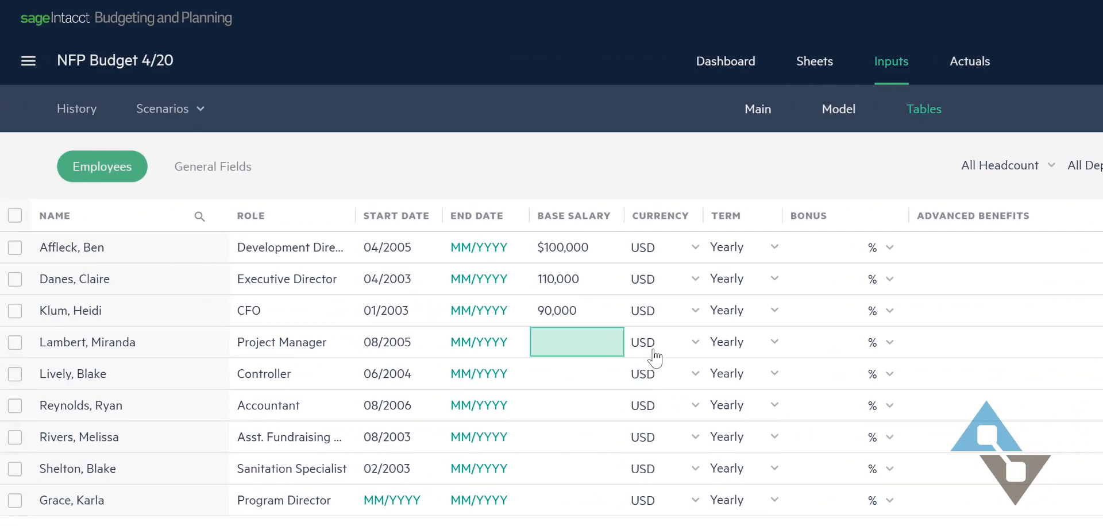
{"action": "type", "text": "80,00"}
{"action": "type", "text": "0"}
{"action": "key", "text": "Return"}
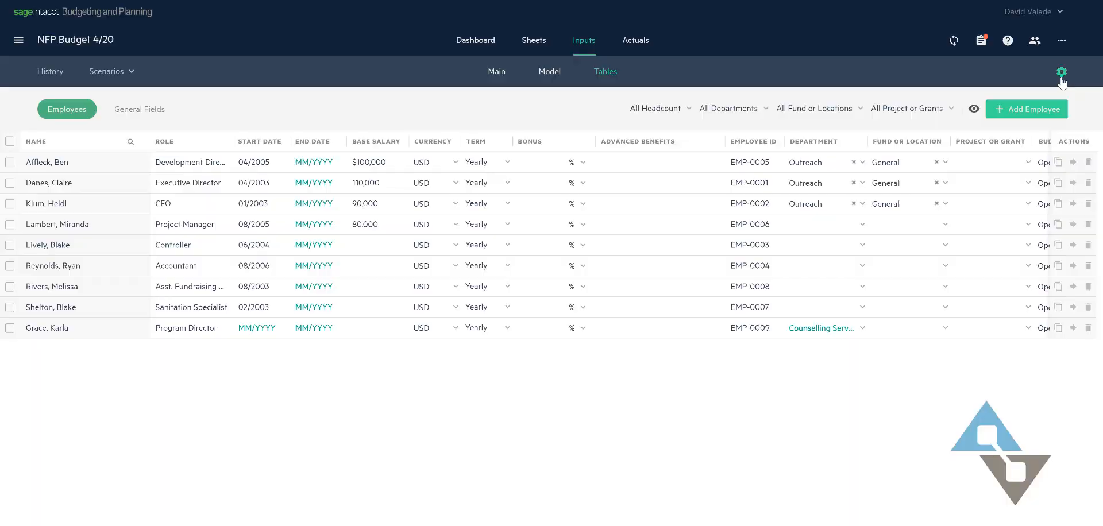
{"action": "left_click", "coordinate": [1062, 76]}
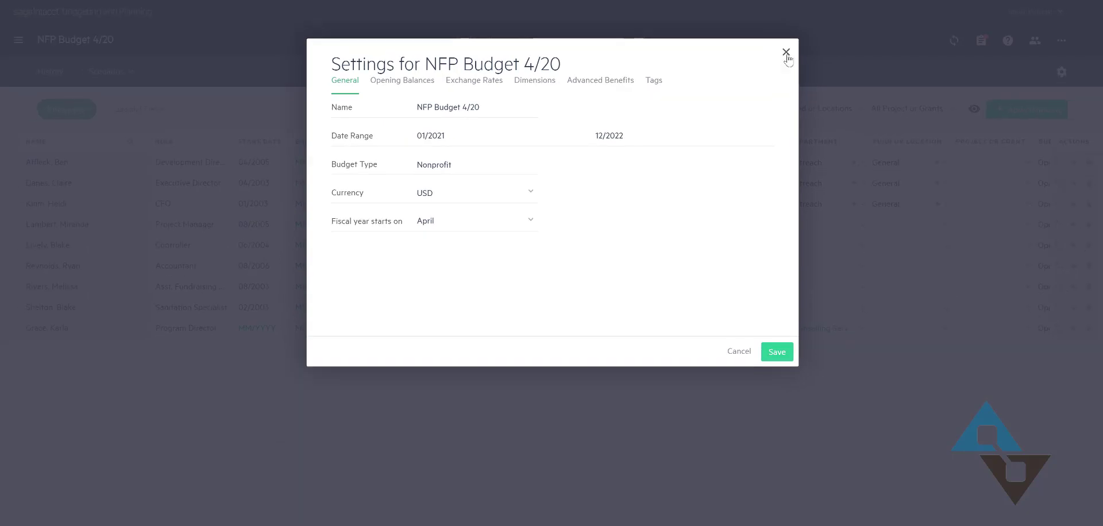
{"action": "left_click", "coordinate": [787, 55]}
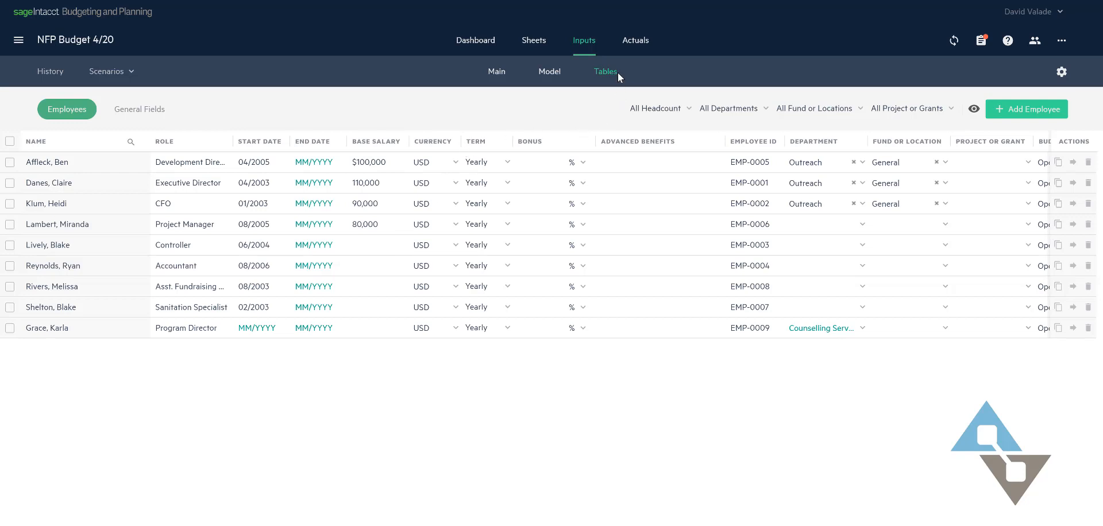
Step: Browse the budget tree through Operational Expenses, Revenues and the Healthy Tomorrows group
{"action": "left_click", "coordinate": [496, 74]}
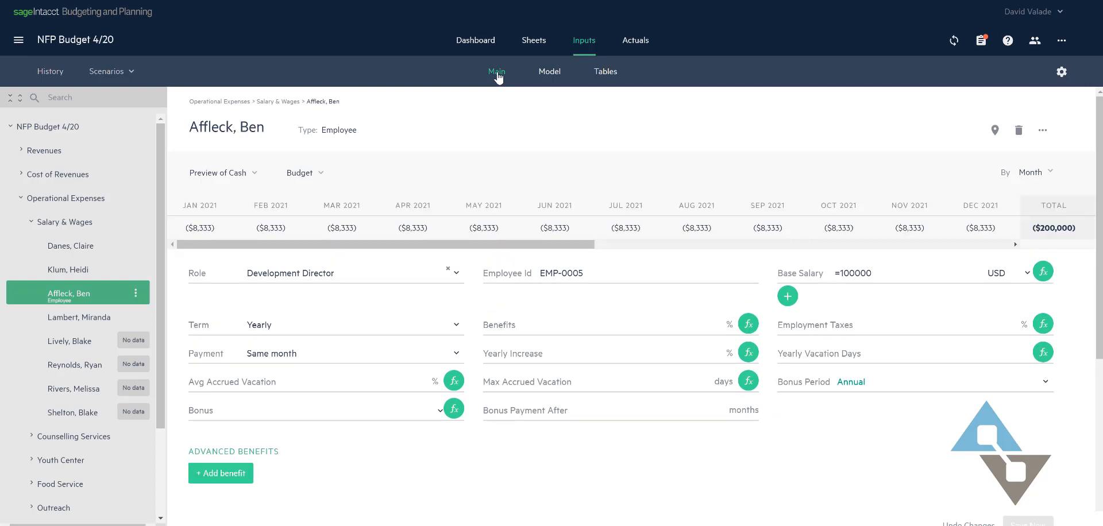
{"action": "left_click", "coordinate": [20, 199]}
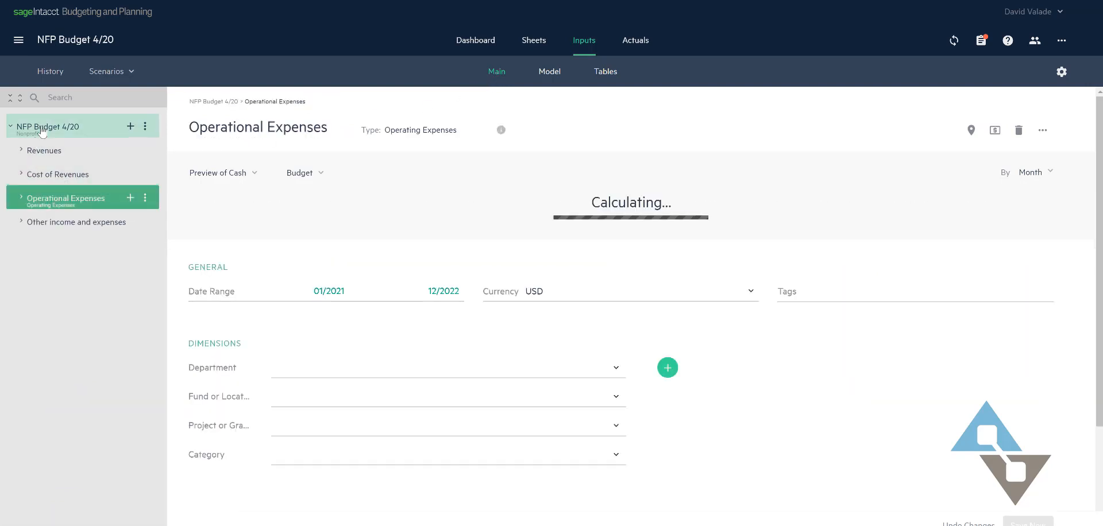
{"action": "left_click", "coordinate": [57, 153]}
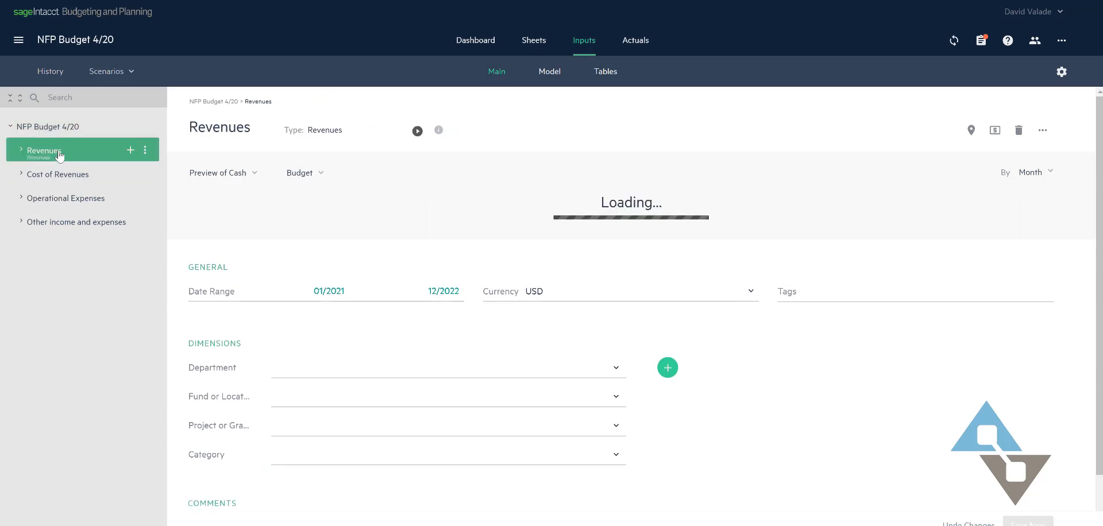
{"action": "left_click", "coordinate": [21, 152]}
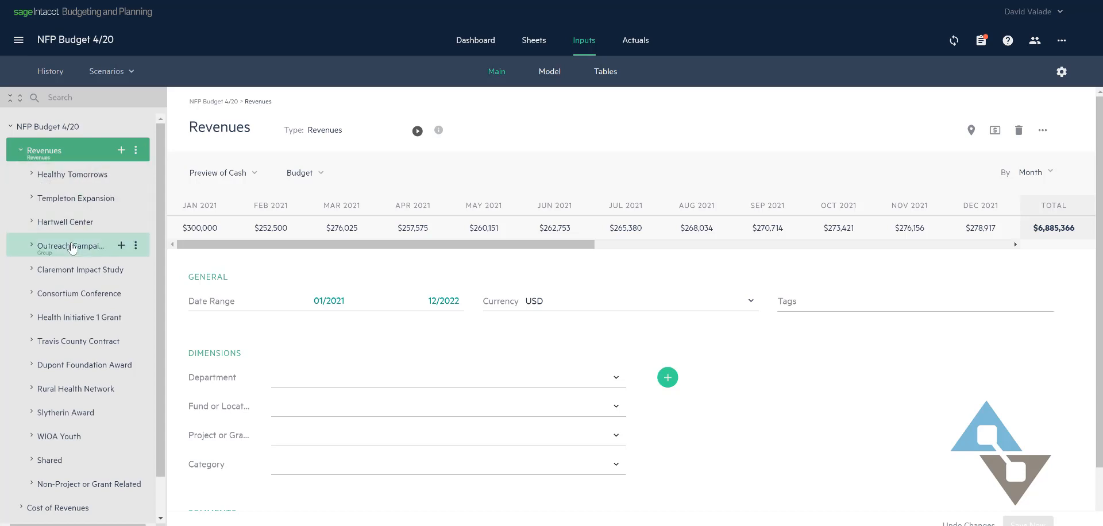
{"action": "left_click", "coordinate": [31, 176]}
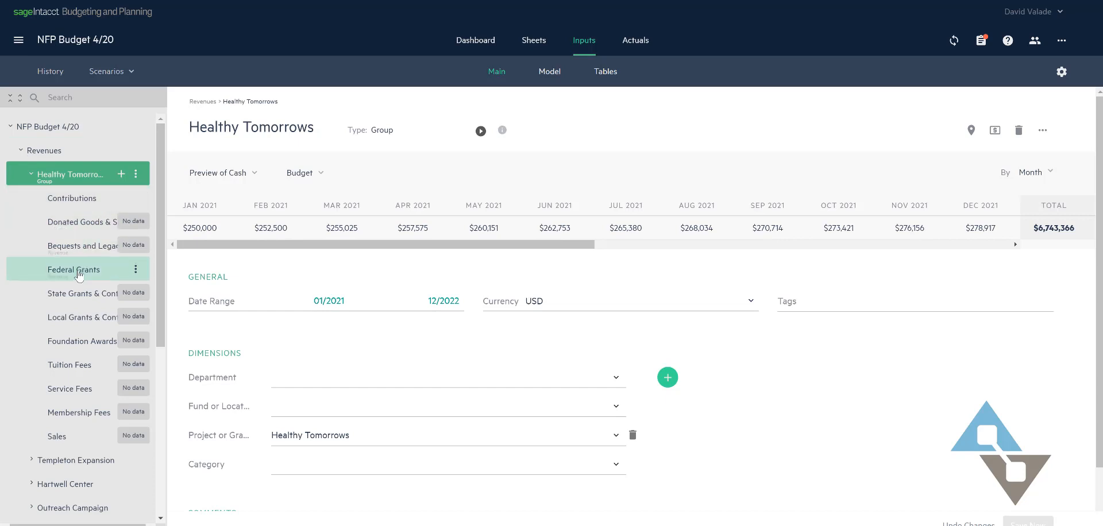
{"action": "left_click", "coordinate": [21, 153]}
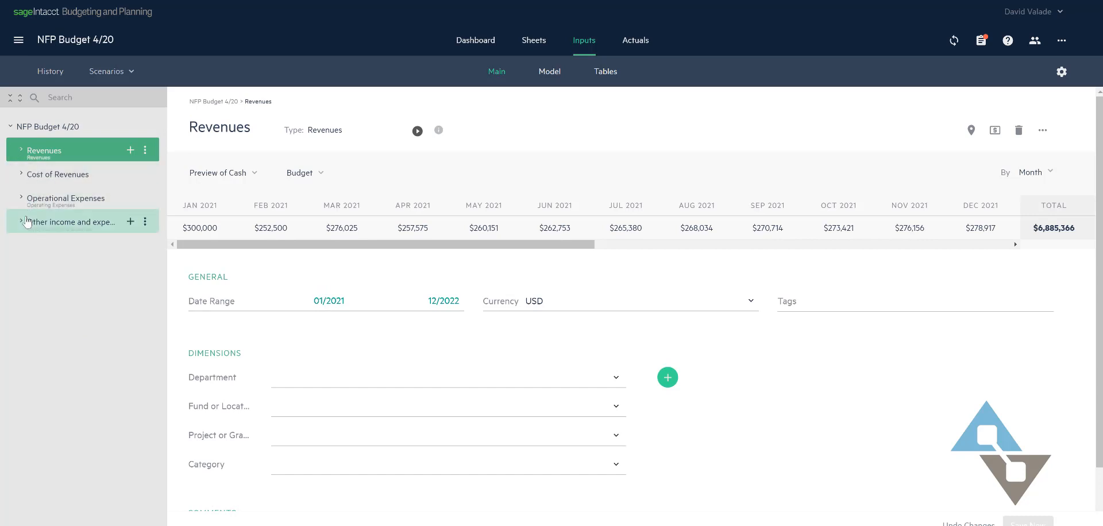
Step: Expand Operational Expenses > Salary & Wages and select the Project Manager's employee record
{"action": "left_click", "coordinate": [50, 198]}
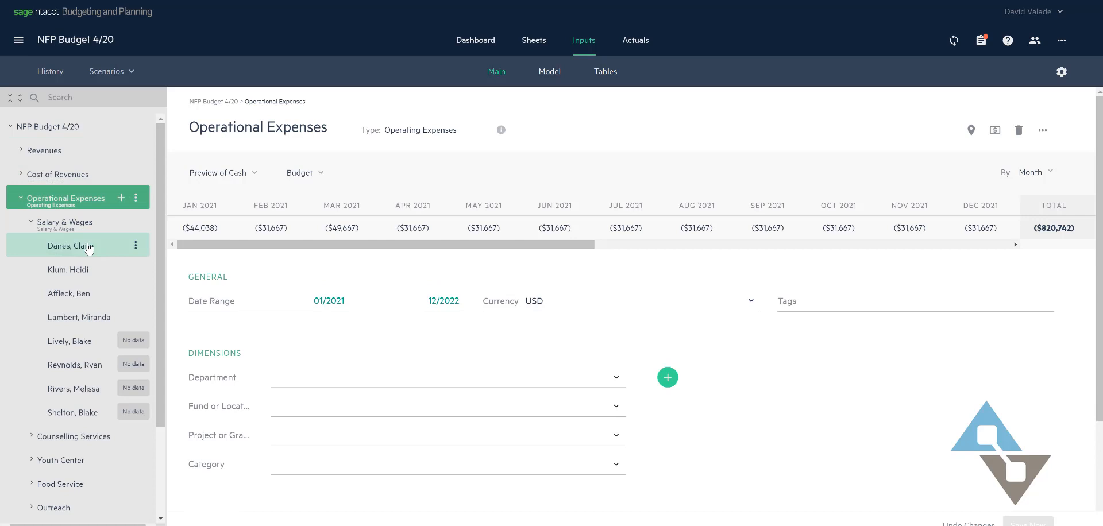
{"action": "left_click", "coordinate": [75, 321]}
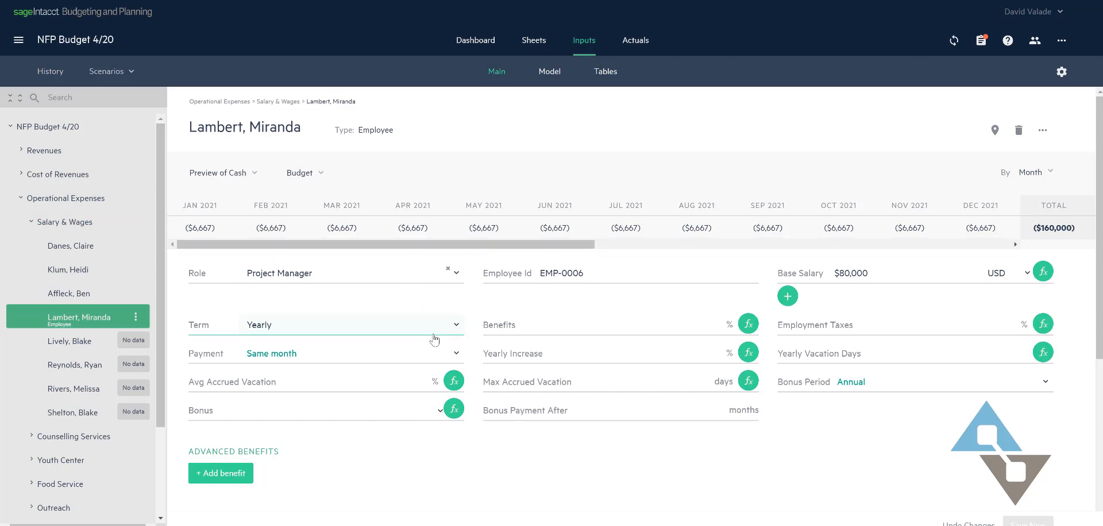
Step: Select Danes, Claire and give the Executive Director a 5% yearly increase
{"action": "left_click", "coordinate": [70, 248]}
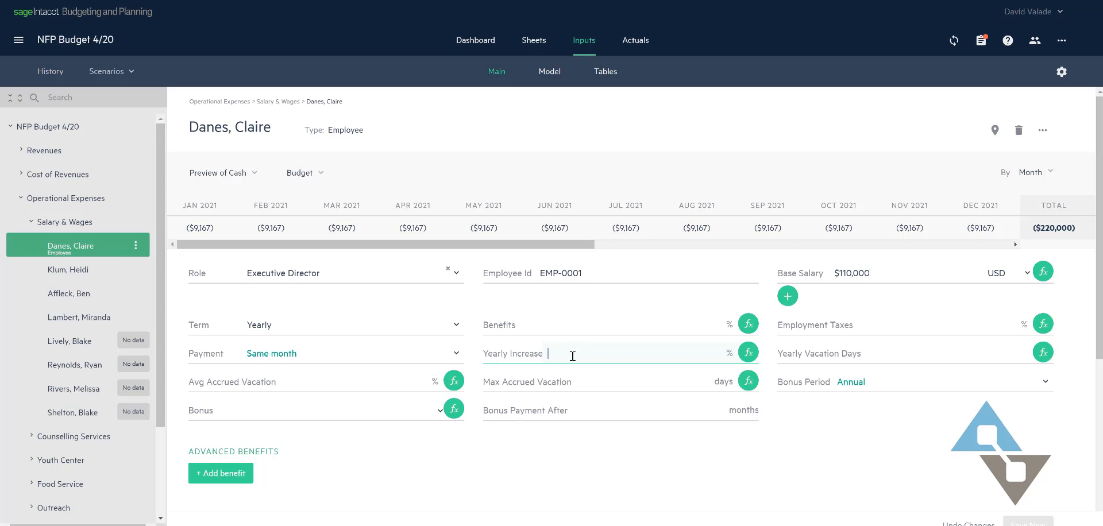
{"action": "type", "text": "5"}
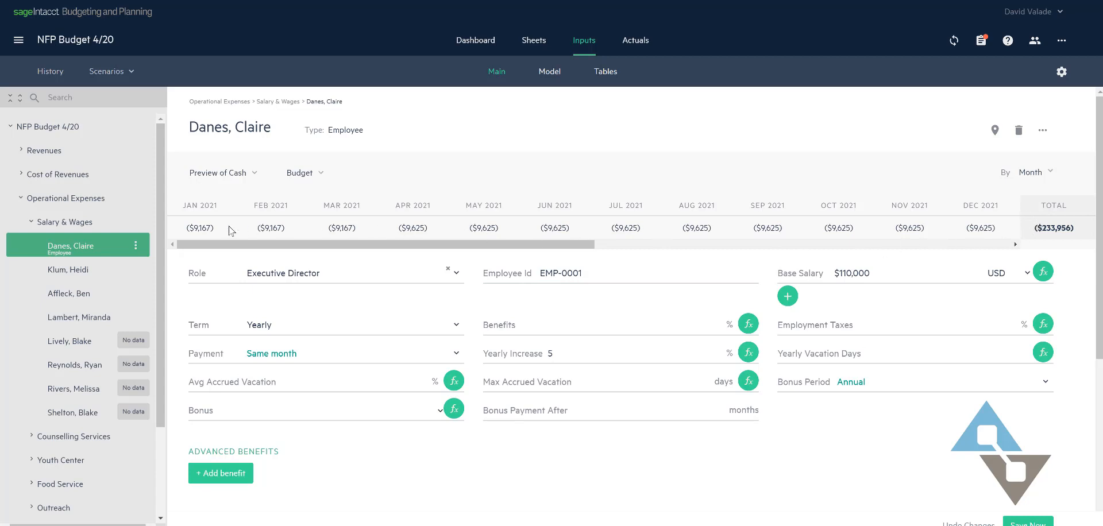
{"action": "key", "text": "Tab"}
Step: Clear the Executive Director's yearly increase formula via the fx editor
{"action": "left_click", "coordinate": [750, 353]}
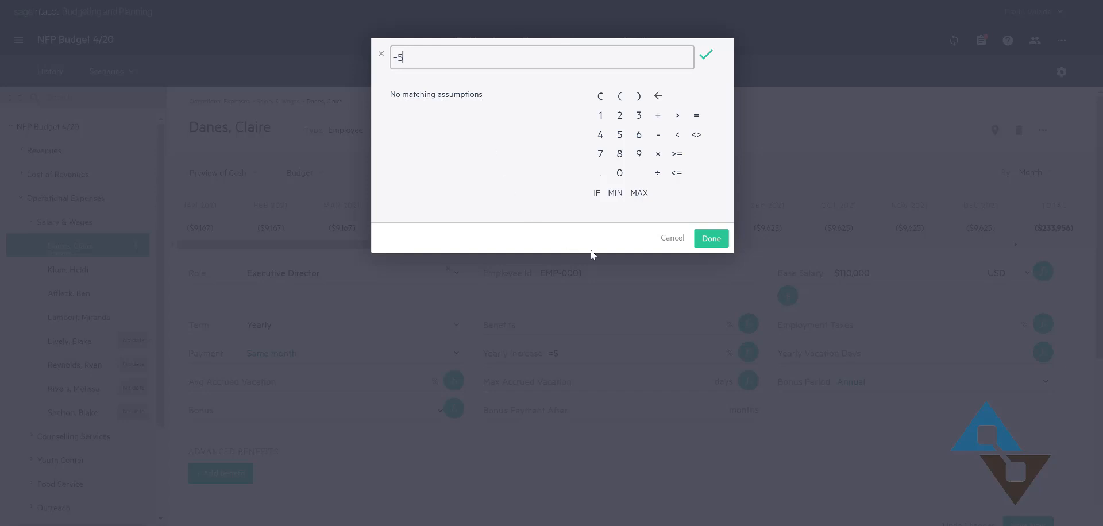
{"action": "left_click", "coordinate": [671, 238]}
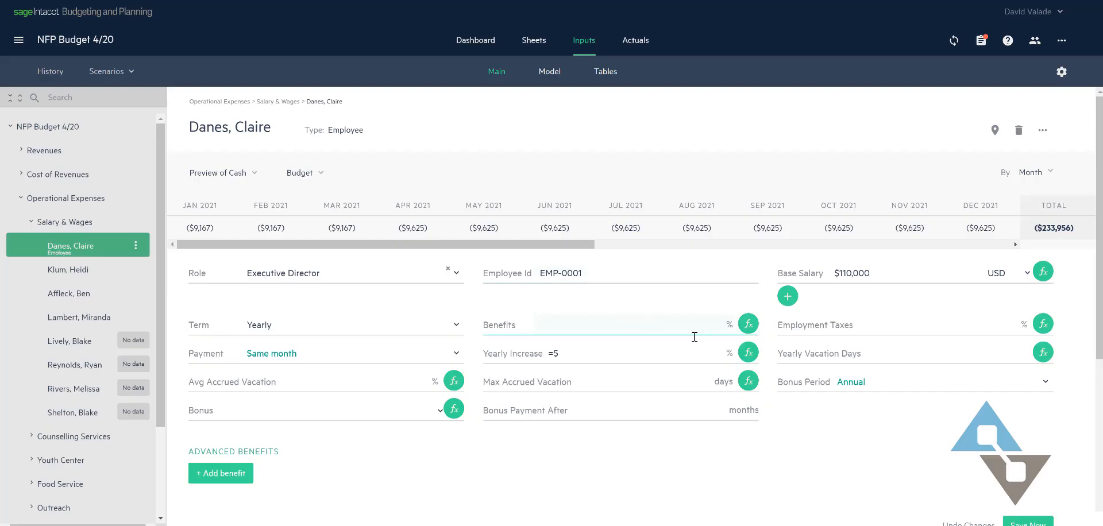
{"action": "left_click", "coordinate": [612, 354]}
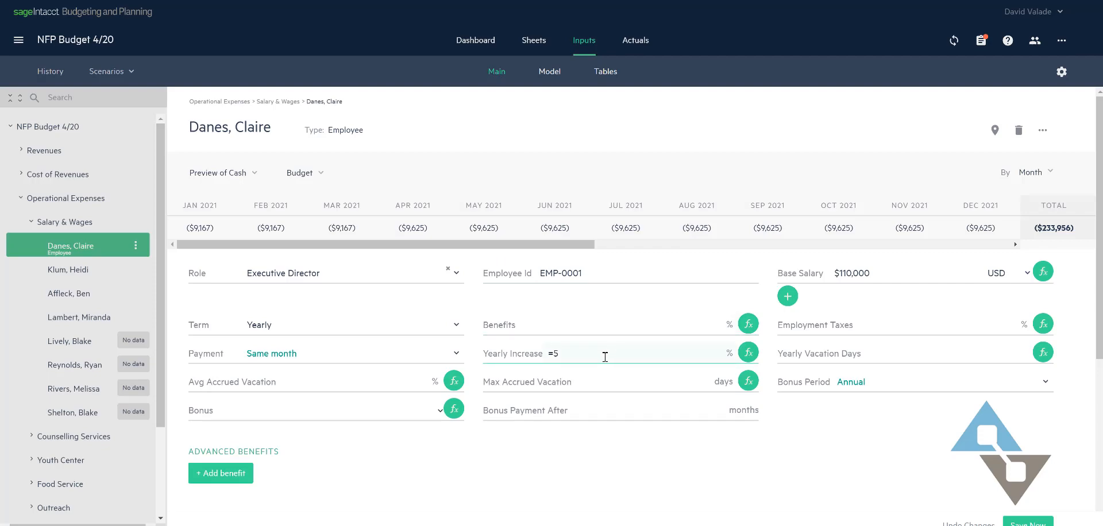
{"action": "left_click", "coordinate": [571, 353]}
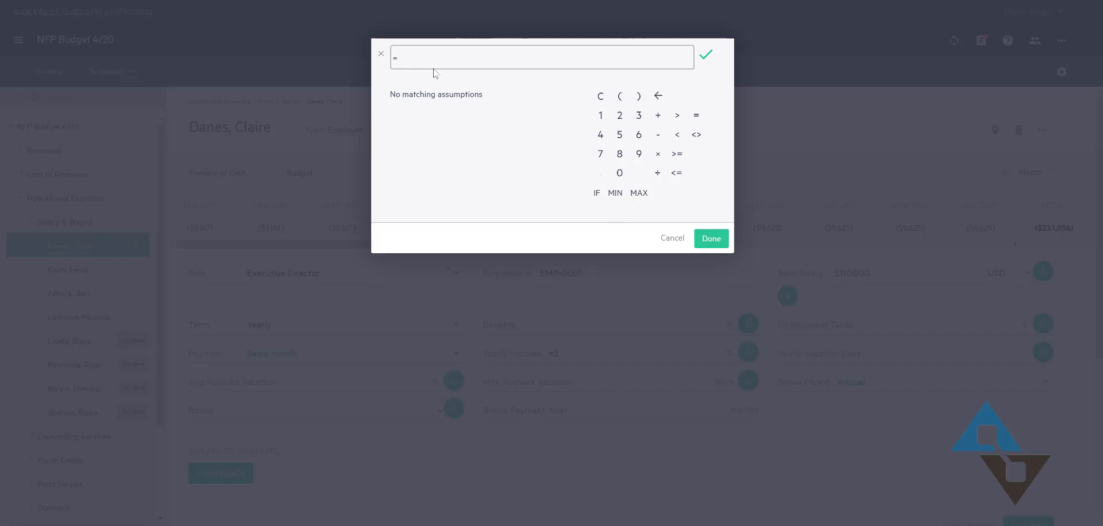
{"action": "left_click", "coordinate": [711, 238]}
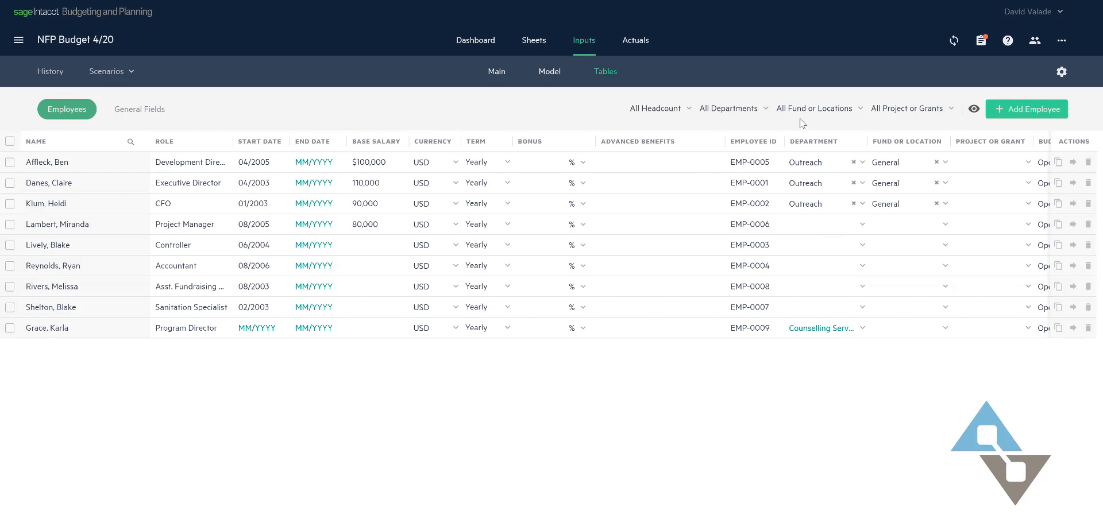
Step: Filter employees to the Outreach department and go to the budget settings
{"action": "left_click", "coordinate": [765, 115]}
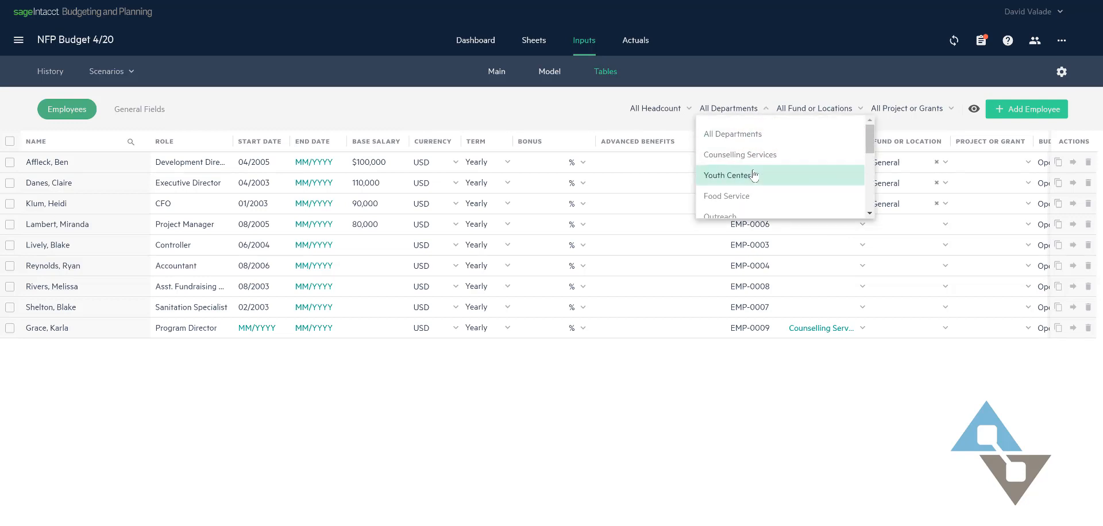
{"action": "left_click", "coordinate": [719, 212]}
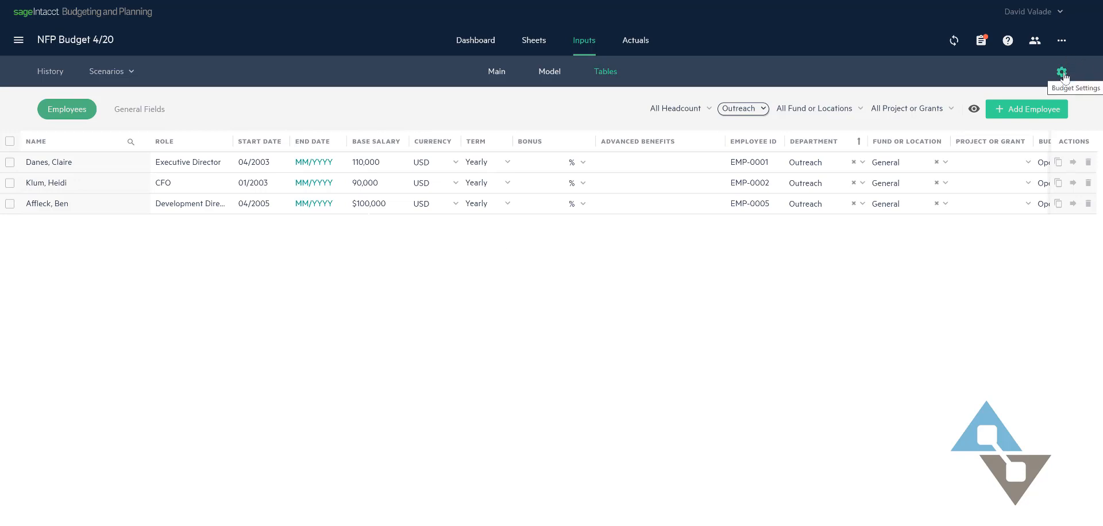
{"action": "left_click", "coordinate": [1064, 75]}
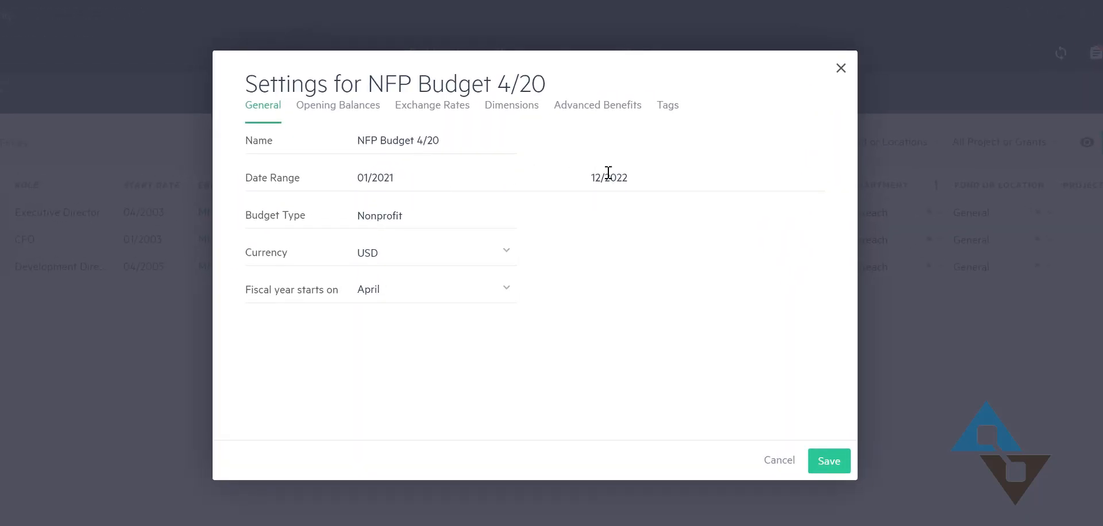
Step: Create a new advanced benefit named COLA
{"action": "left_click", "coordinate": [617, 113]}
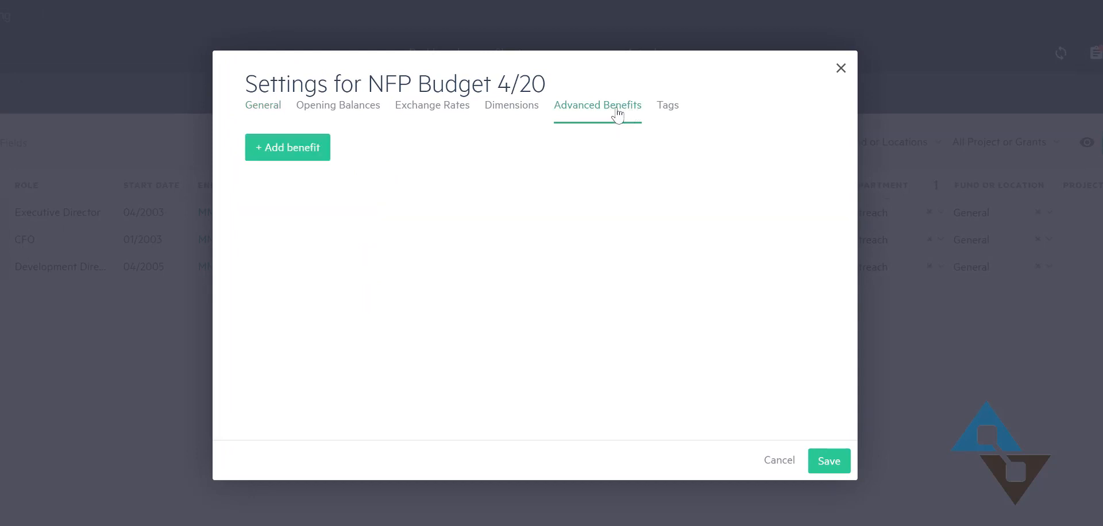
{"action": "left_click", "coordinate": [285, 158]}
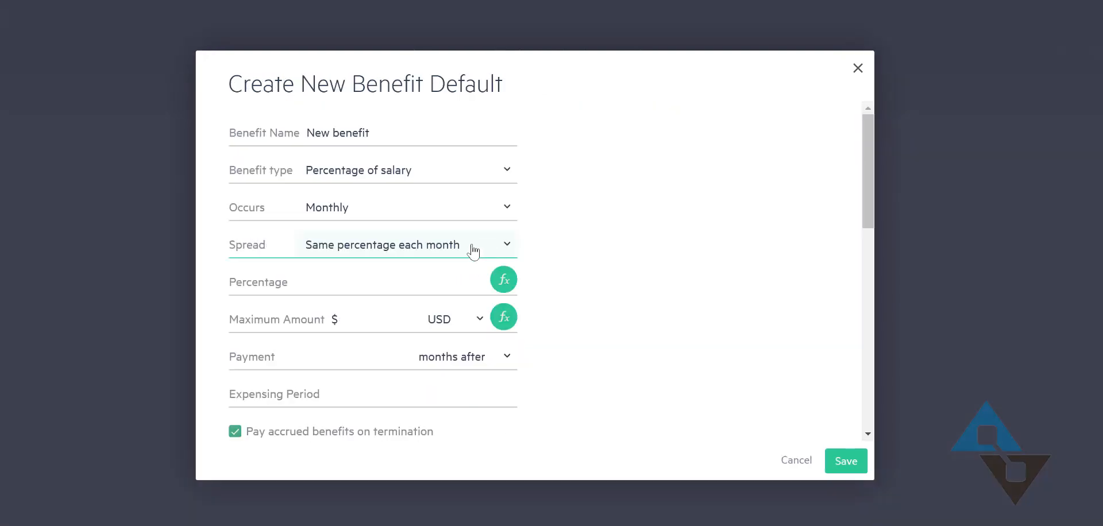
{"action": "left_click", "coordinate": [293, 134]}
{"action": "key", "text": "ctrl+a"}
{"action": "key", "text": "BackSpace"}
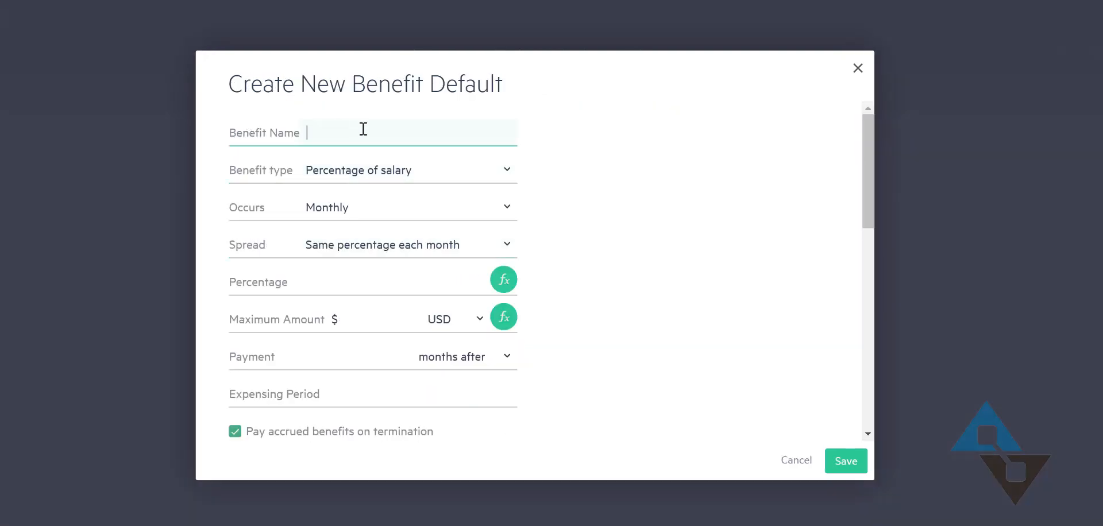
{"action": "key", "text": "ctrl+a"}
{"action": "type", "text": "COL"}
{"action": "type", "text": "A"}
{"action": "key", "text": "Tab"}
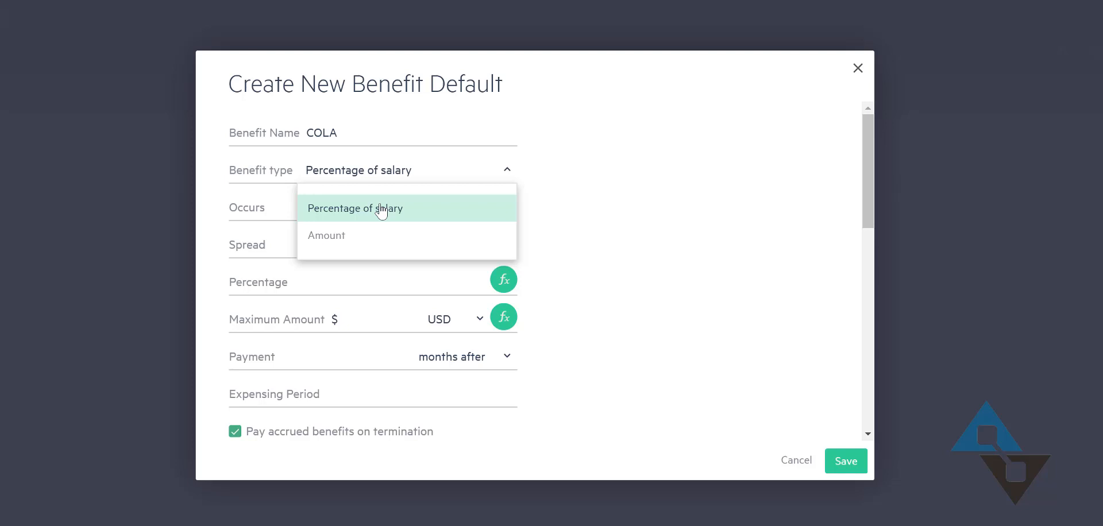
Step: Keep COLA as a percentage of salary, monthly, at 4%
{"action": "left_click", "coordinate": [650, 193]}
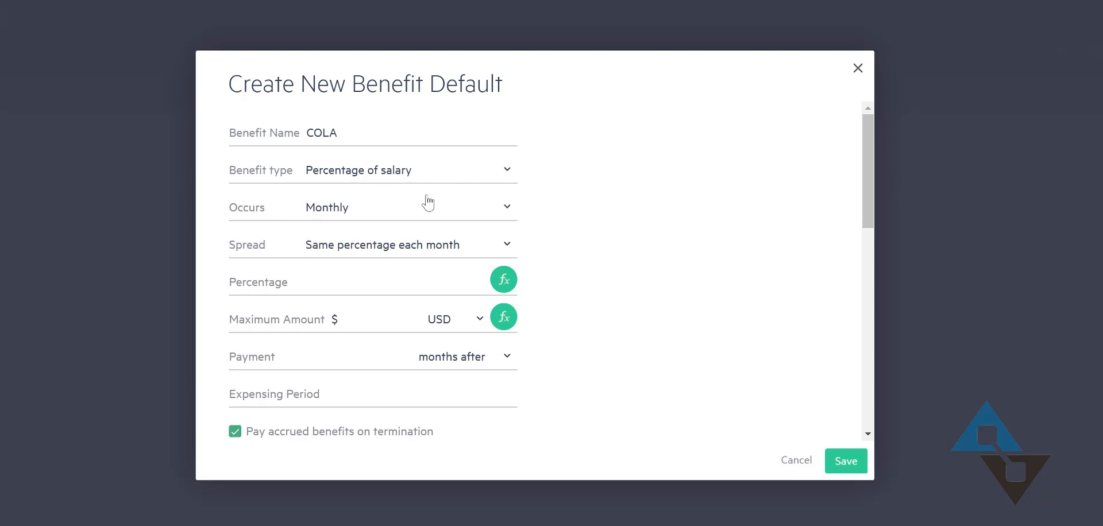
{"action": "left_click", "coordinate": [328, 211]}
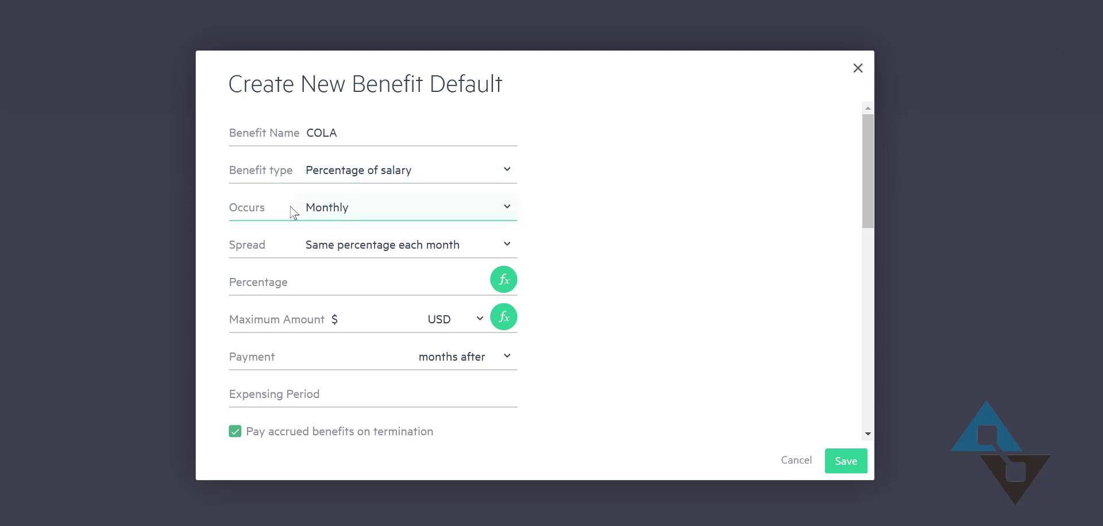
{"action": "left_click", "coordinate": [351, 210]}
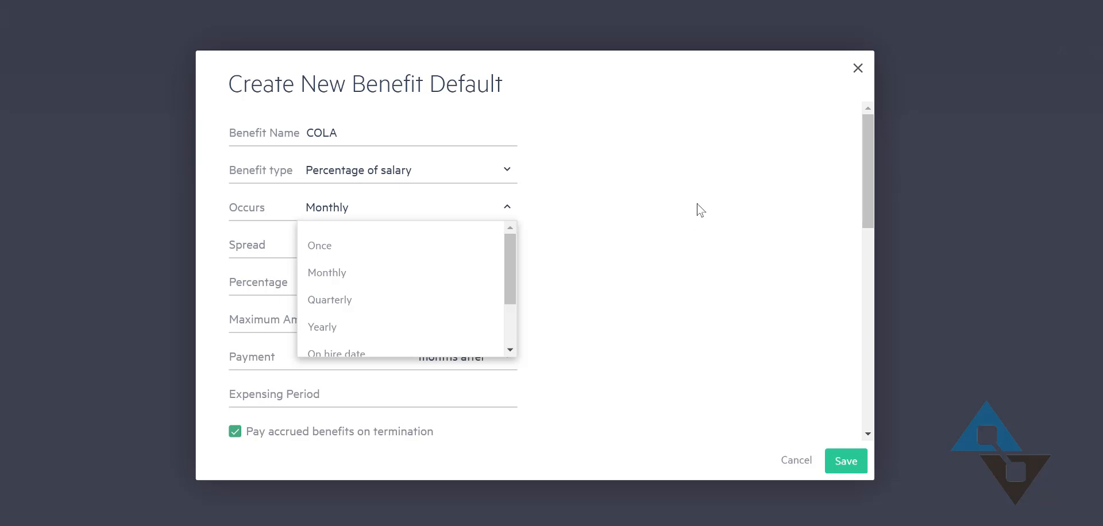
{"action": "left_click", "coordinate": [604, 204]}
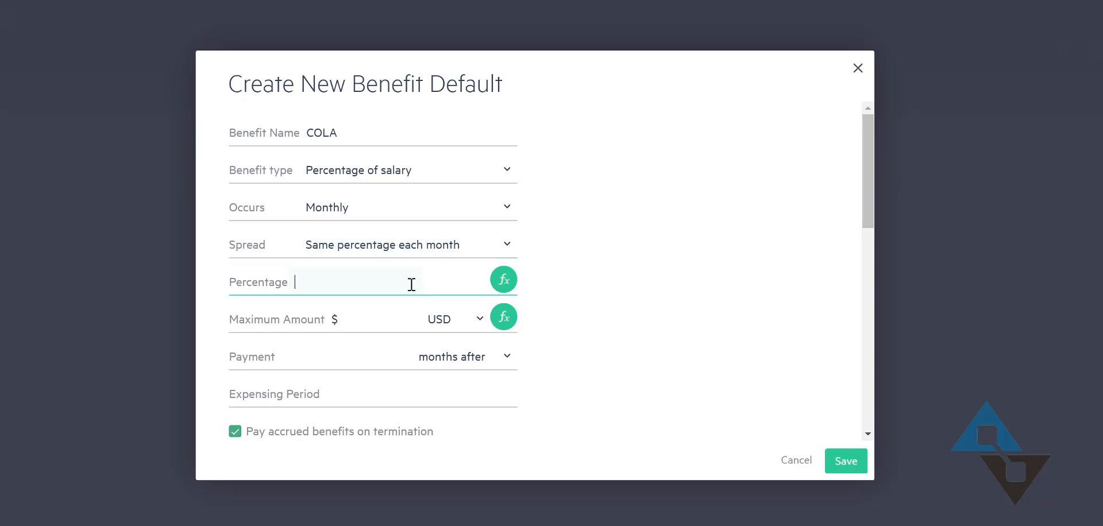
{"action": "left_click", "coordinate": [293, 194]}
{"action": "type", "text": "4"}
{"action": "left_click", "coordinate": [357, 321]}
{"action": "left_click", "coordinate": [379, 358]}
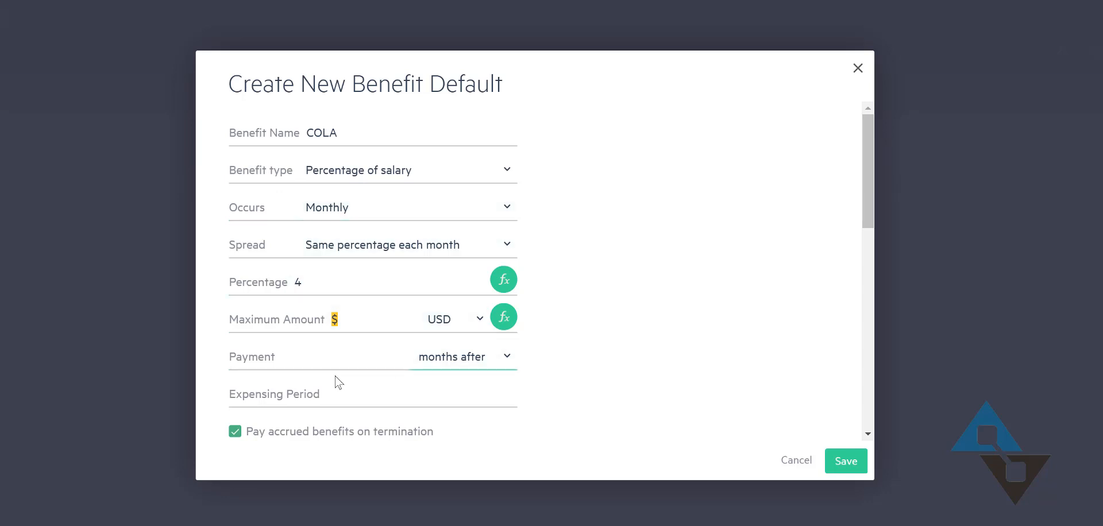
{"action": "left_click", "coordinate": [357, 392]}
{"action": "scroll", "coordinate": [323, 394], "scroll_direction": "down", "scroll_amount": 3}
{"action": "scroll", "coordinate": [323, 394], "scroll_direction": "down", "scroll_amount": 3}
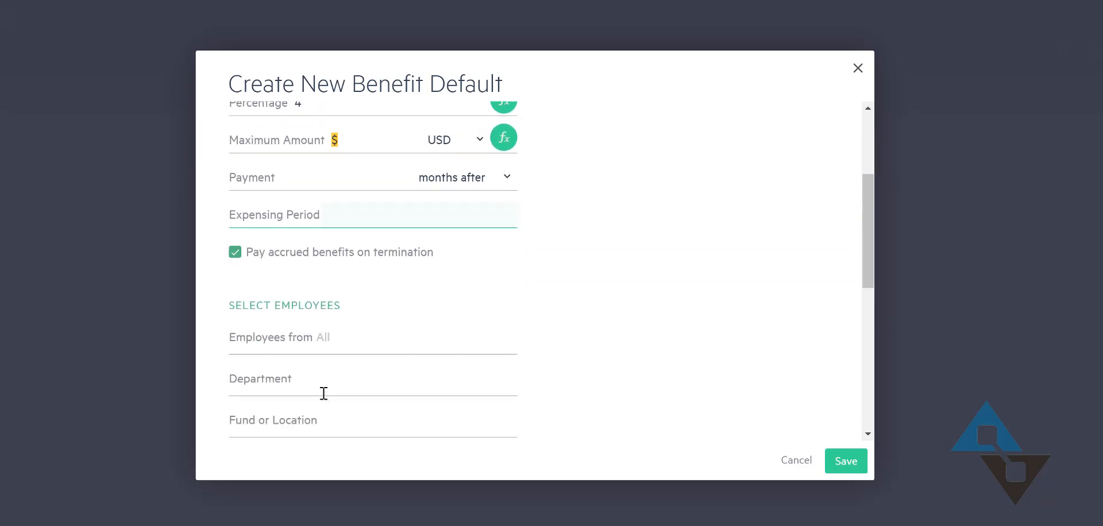
{"action": "scroll", "coordinate": [319, 345], "scroll_direction": "down", "scroll_amount": 2}
Step: Limit the COLA benefit to the Outreach department
{"action": "left_click", "coordinate": [305, 335]}
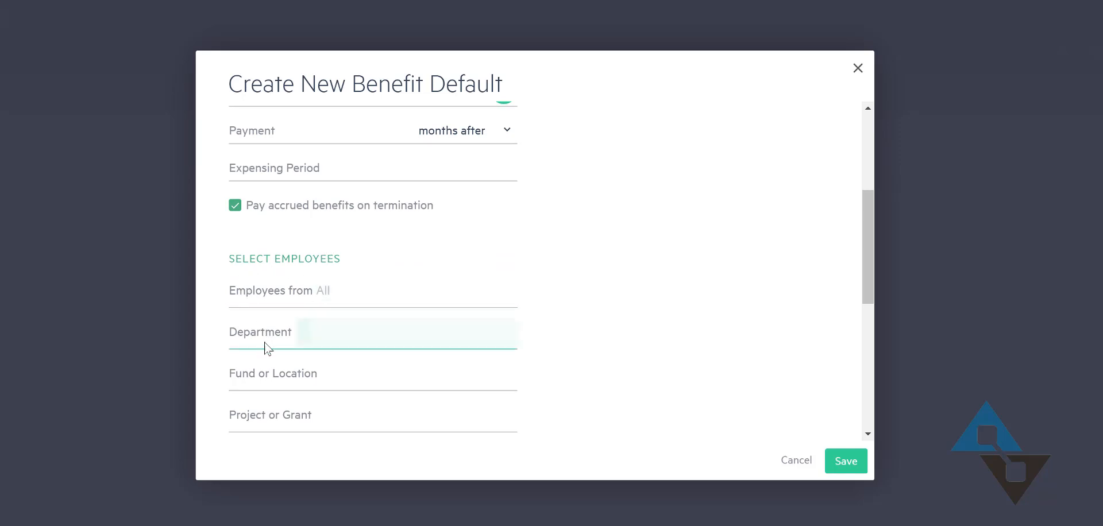
{"action": "left_click", "coordinate": [332, 334]}
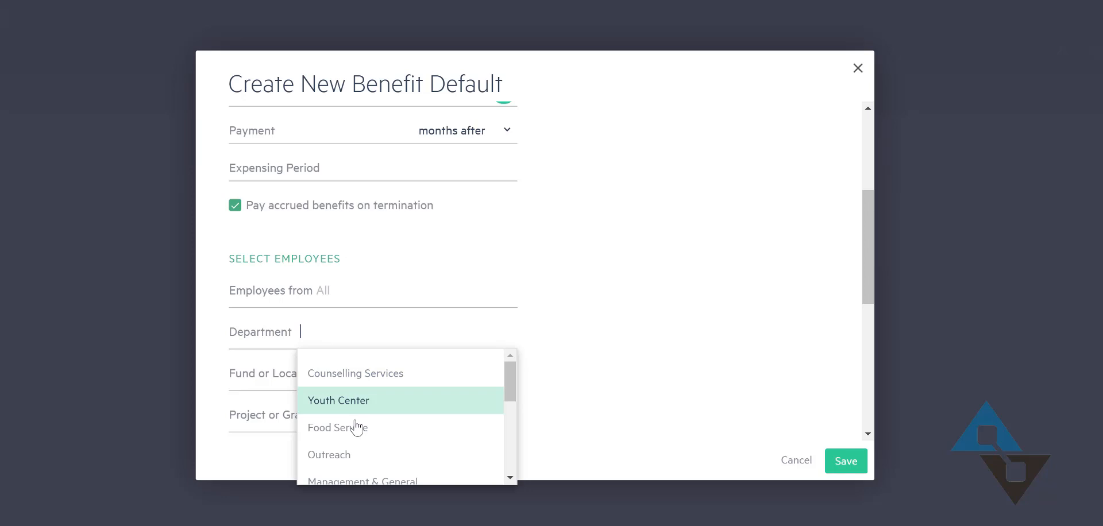
{"action": "left_click", "coordinate": [329, 454]}
{"action": "left_click", "coordinate": [370, 332]}
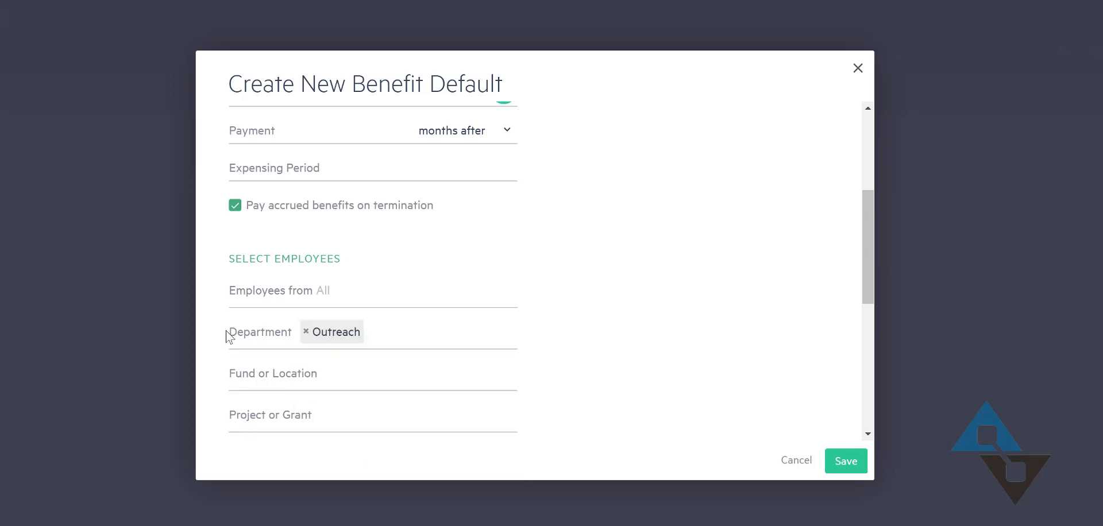
{"action": "left_click", "coordinate": [350, 372]}
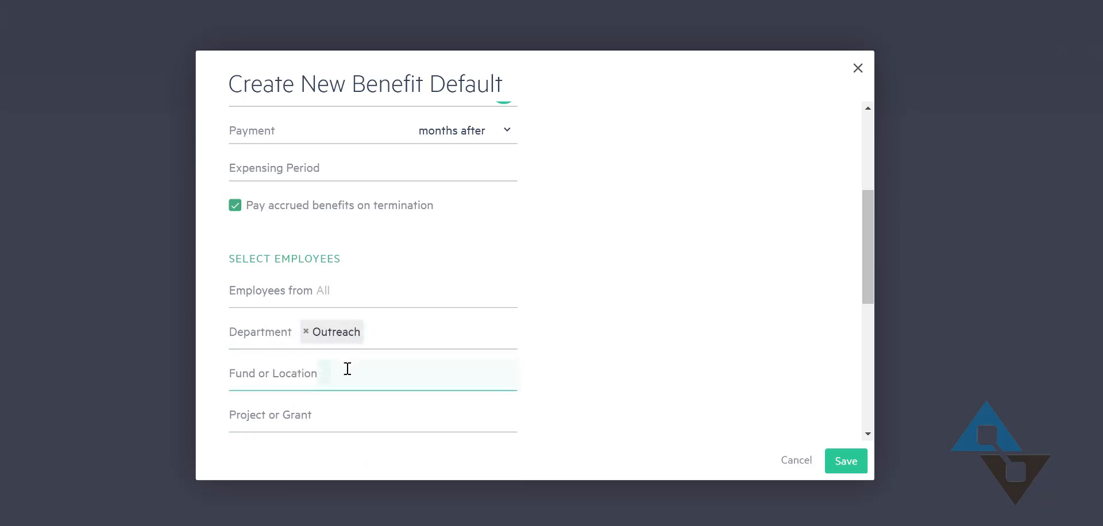
{"action": "left_click", "coordinate": [353, 346]}
{"action": "scroll", "coordinate": [366, 343], "scroll_direction": "down", "scroll_amount": 1}
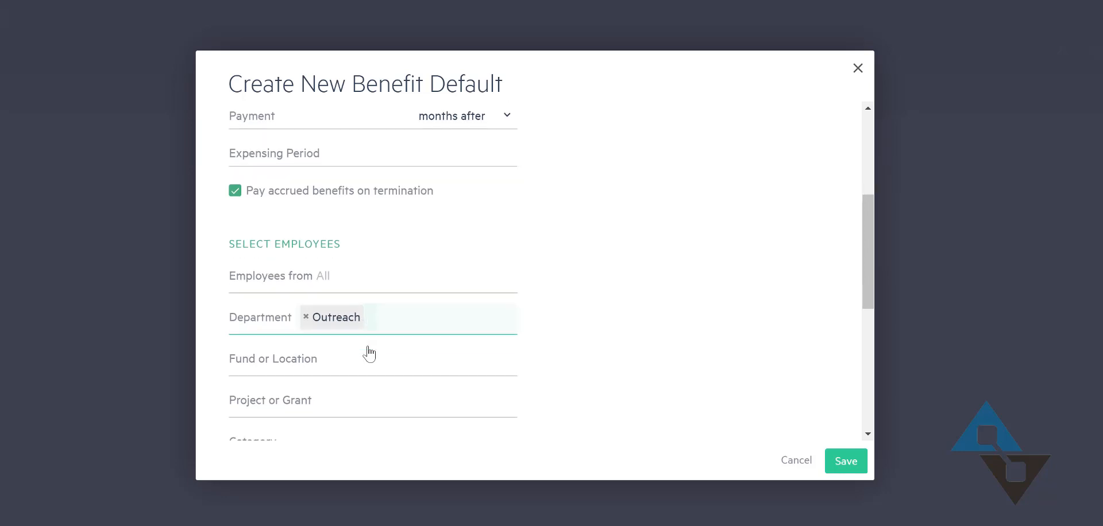
{"action": "scroll", "coordinate": [367, 342], "scroll_direction": "down", "scroll_amount": 2}
{"action": "left_click", "coordinate": [371, 345]}
{"action": "scroll", "coordinate": [371, 337], "scroll_direction": "down", "scroll_amount": 2}
{"action": "left_click", "coordinate": [340, 189]}
{"action": "left_click", "coordinate": [336, 140]}
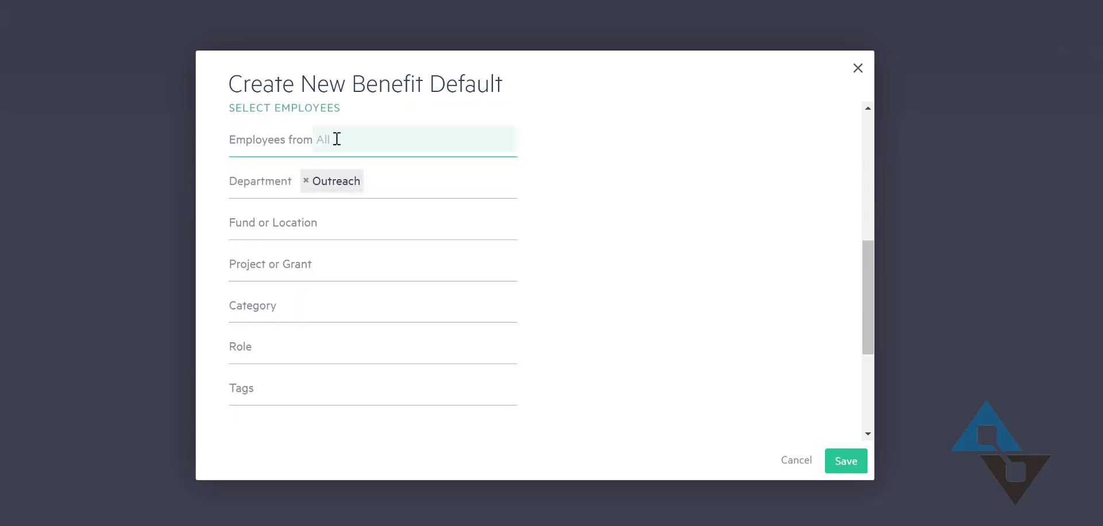
{"action": "left_click", "coordinate": [366, 181]}
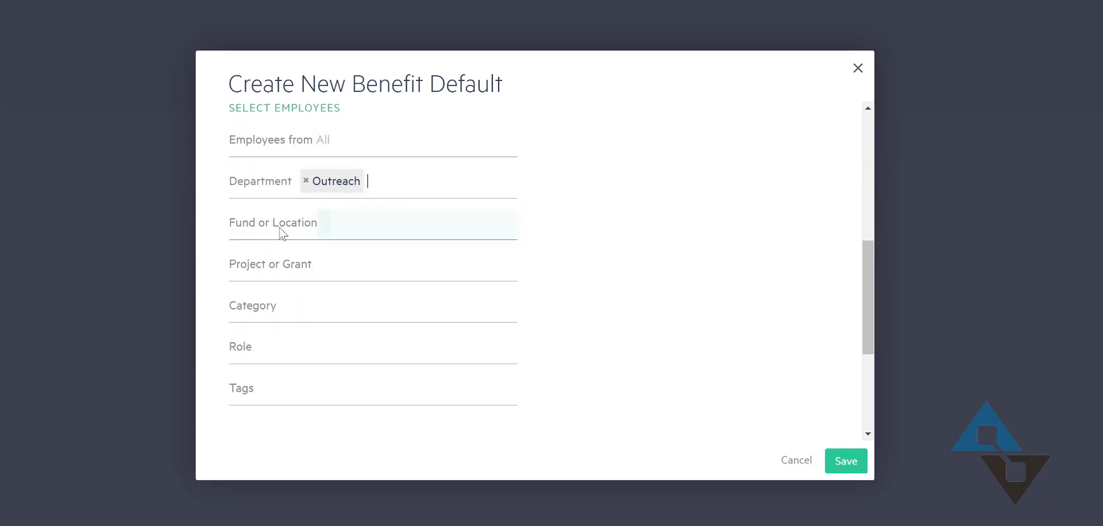
{"action": "scroll", "coordinate": [350, 344], "scroll_direction": "down", "scroll_amount": 1}
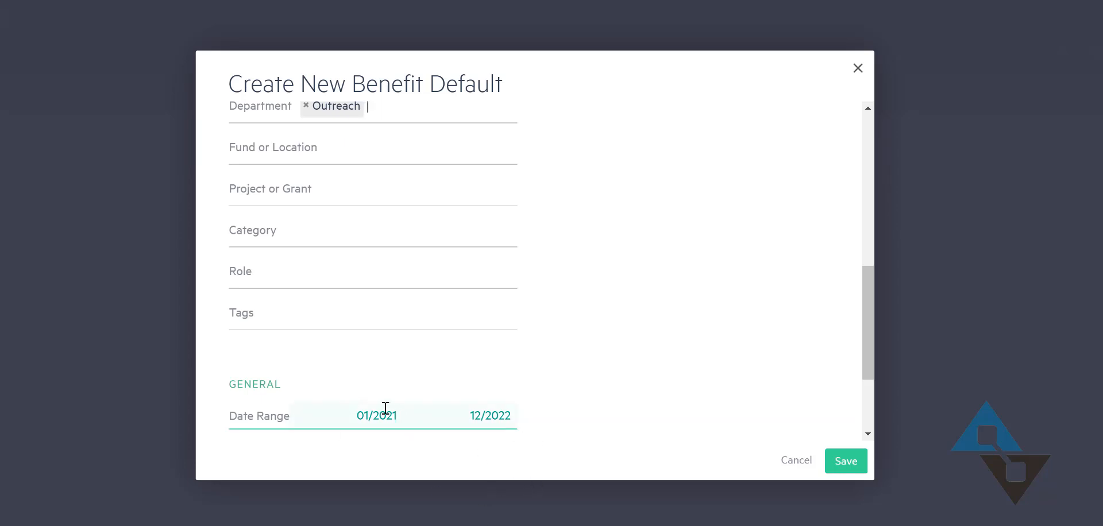
Step: Start the COLA benefit in May 2021 and save it
{"action": "left_click", "coordinate": [385, 414]}
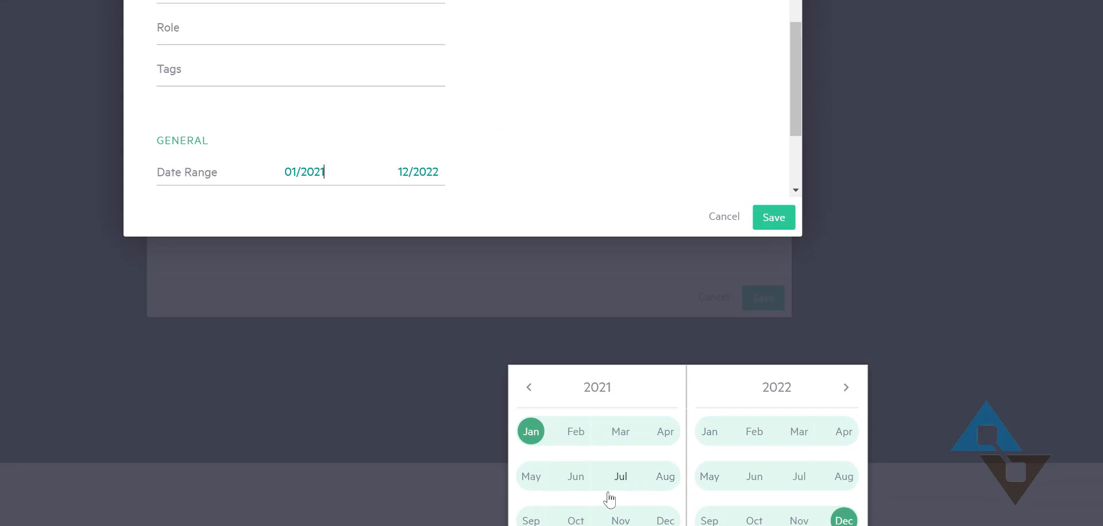
{"action": "left_click", "coordinate": [530, 476]}
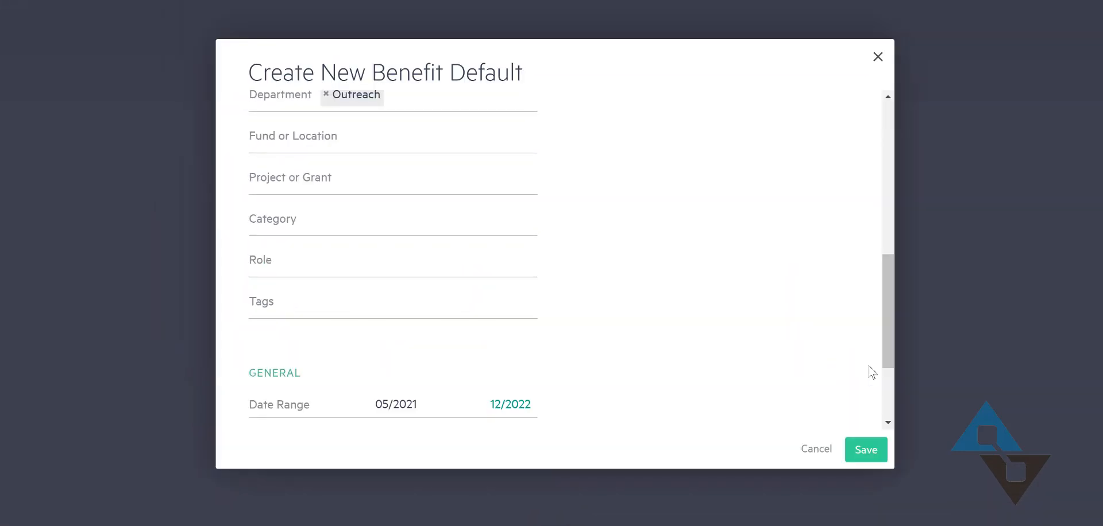
{"action": "left_click", "coordinate": [871, 453]}
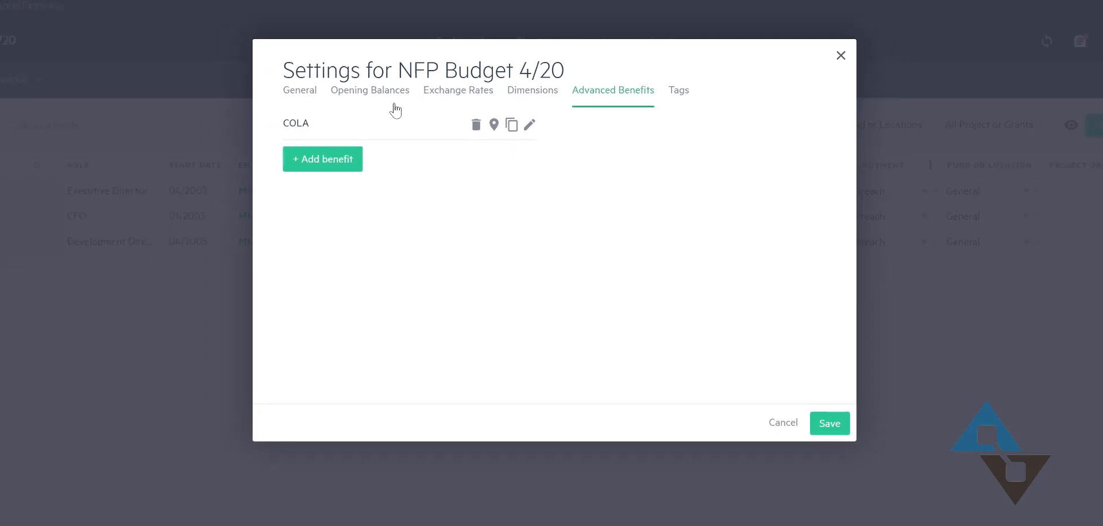
{"action": "left_click", "coordinate": [830, 423]}
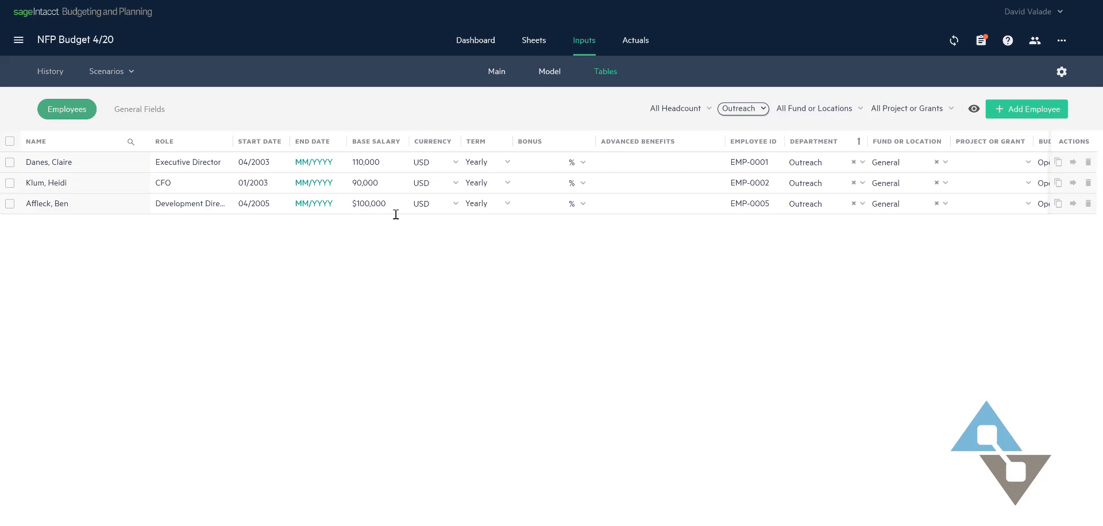
{"action": "left_click", "coordinate": [495, 73]}
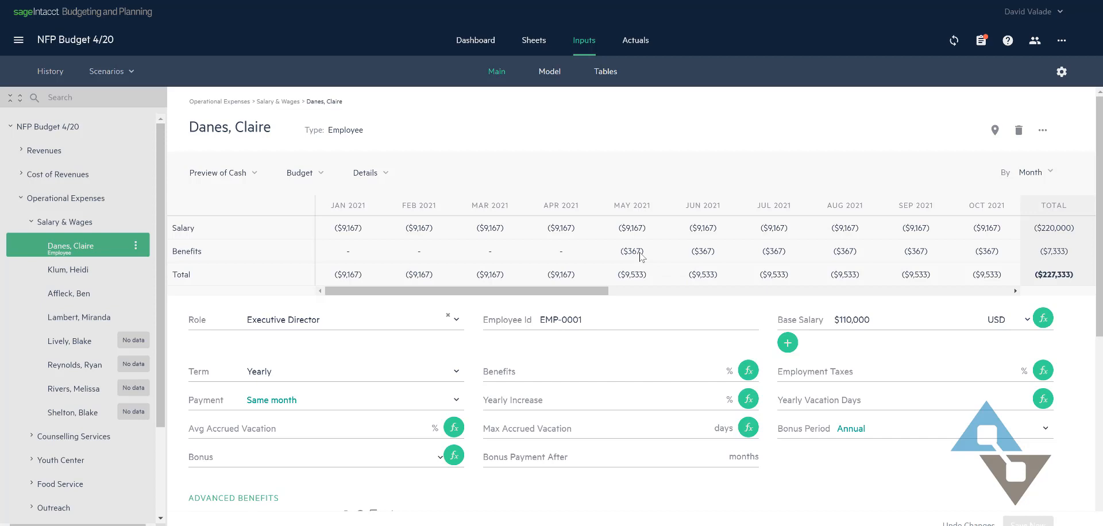
{"action": "scroll", "coordinate": [569, 360], "scroll_direction": "down", "scroll_amount": 3}
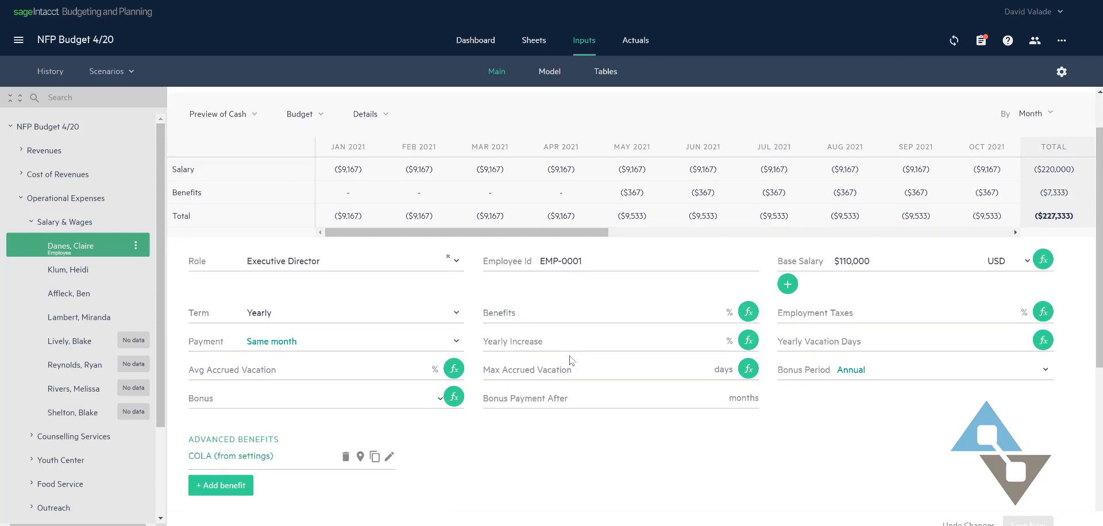
{"action": "scroll", "coordinate": [569, 360], "scroll_direction": "down", "scroll_amount": 2}
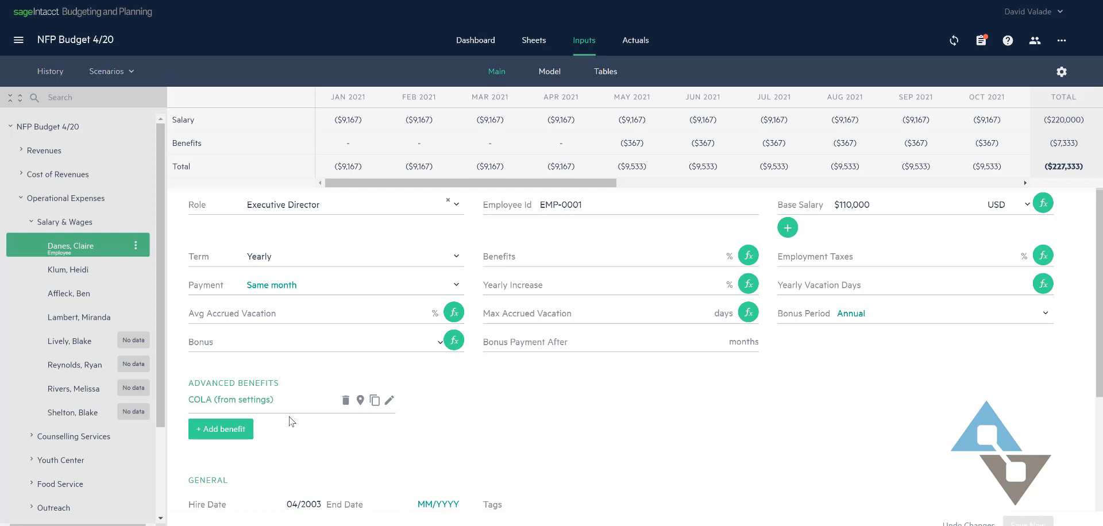
Step: Select Klum, Heidi and remove the COLA benefit from her record
{"action": "left_click", "coordinate": [69, 270]}
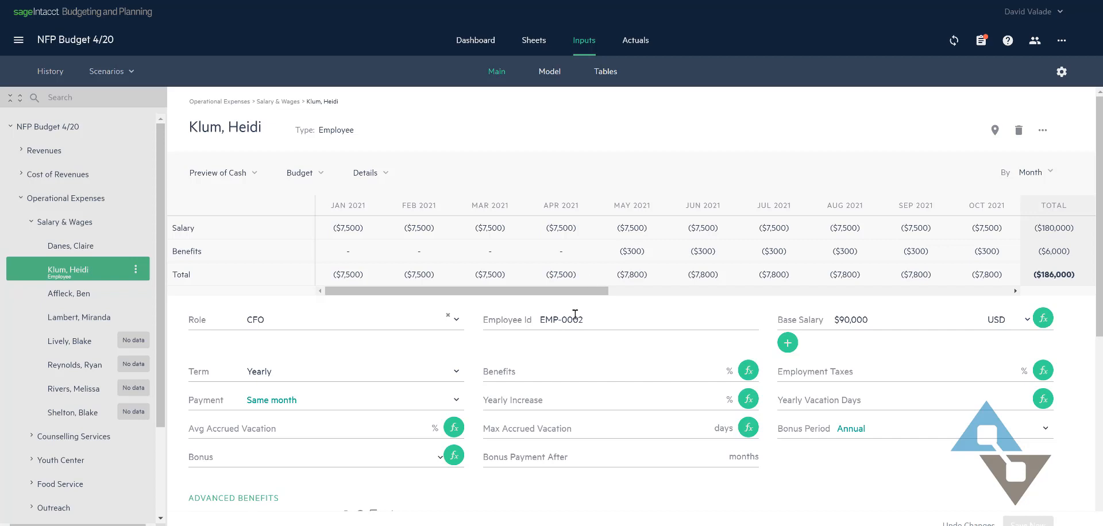
{"action": "scroll", "coordinate": [574, 372], "scroll_direction": "down", "scroll_amount": 3}
{"action": "scroll", "coordinate": [577, 399], "scroll_direction": "down", "scroll_amount": 2}
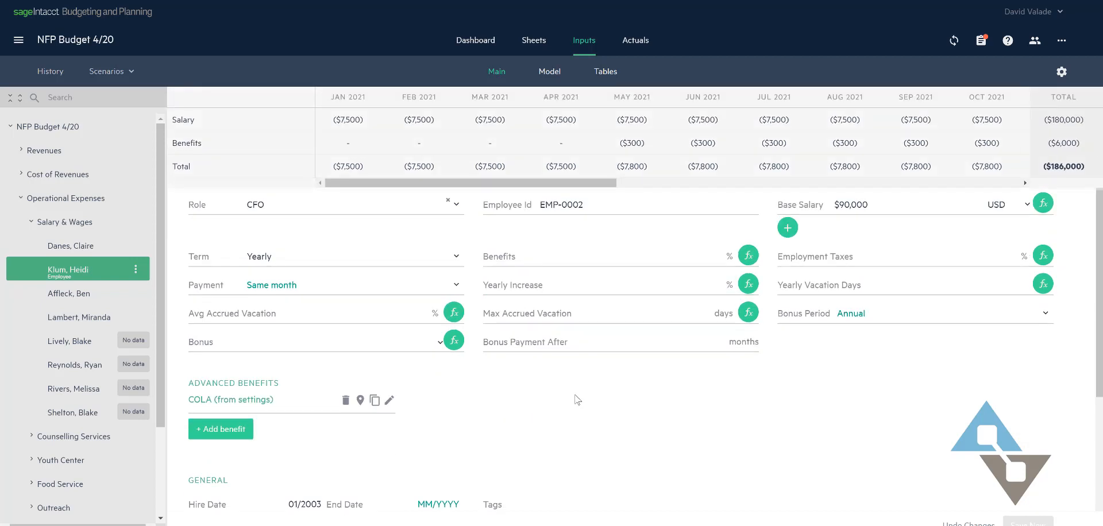
{"action": "scroll", "coordinate": [577, 399], "scroll_direction": "up", "scroll_amount": 3}
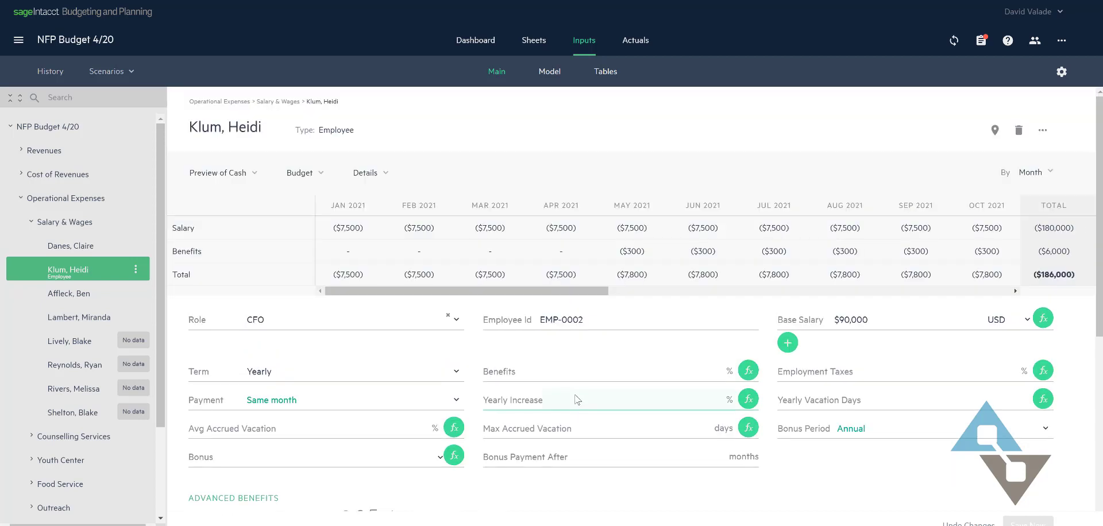
{"action": "left_click", "coordinate": [579, 324]}
{"action": "scroll", "coordinate": [371, 449], "scroll_direction": "down", "scroll_amount": 1}
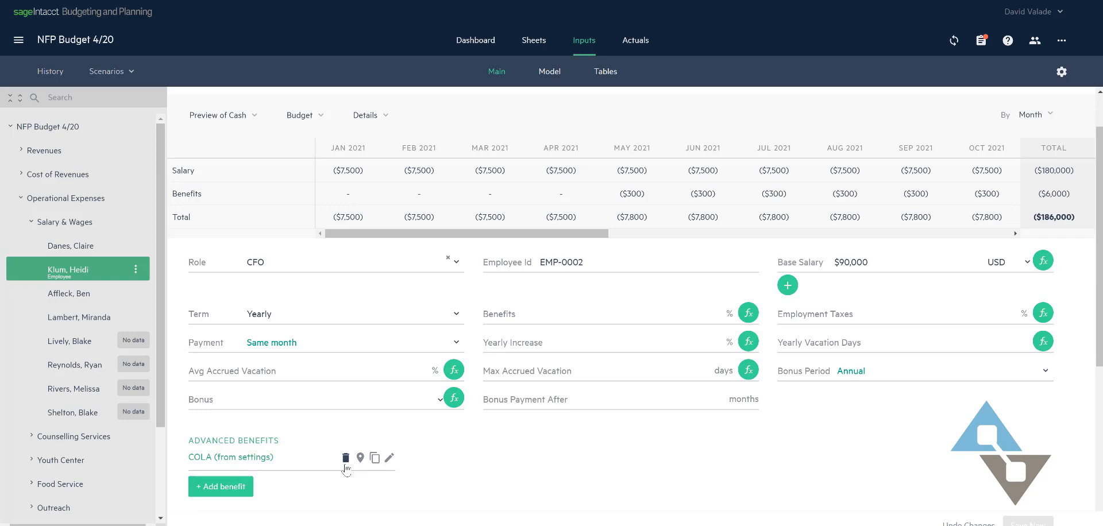
{"action": "left_click", "coordinate": [346, 458]}
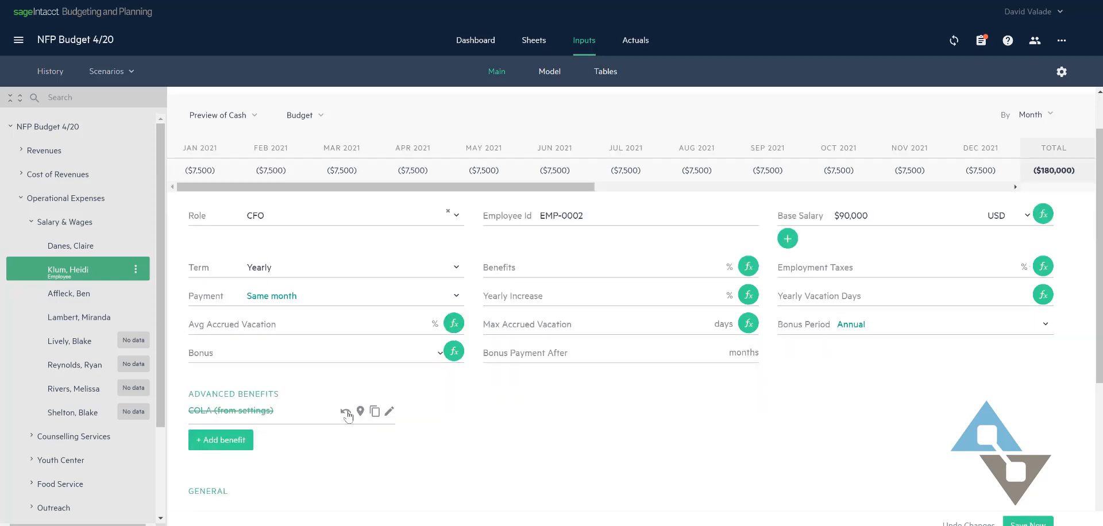
{"action": "scroll", "coordinate": [578, 458], "scroll_direction": "up", "scroll_amount": 2}
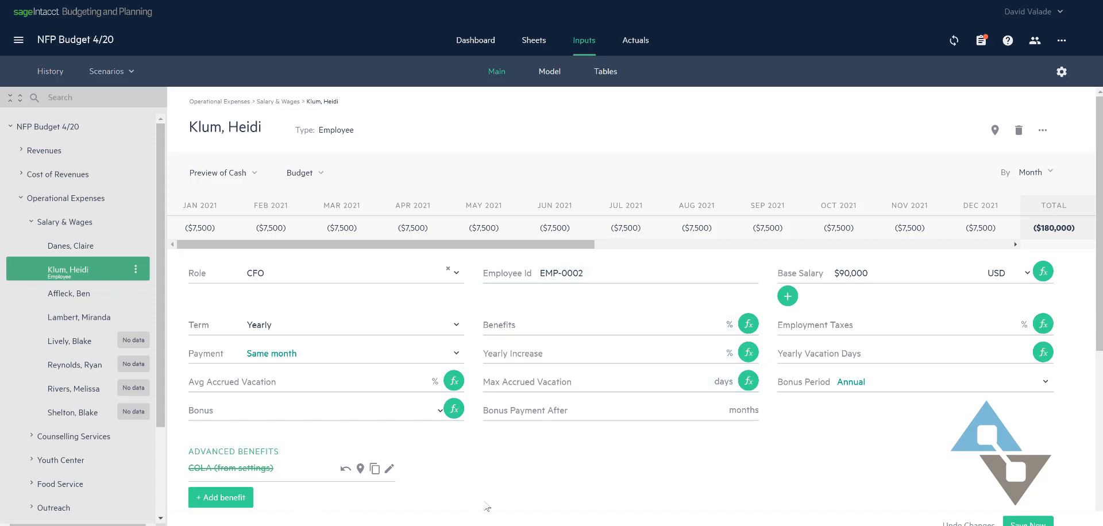
Step: Add a salary step to $92,500 starting August 2021 for Heidi Klum
{"action": "left_click", "coordinate": [787, 297]}
{"action": "type", "text": "$925"}
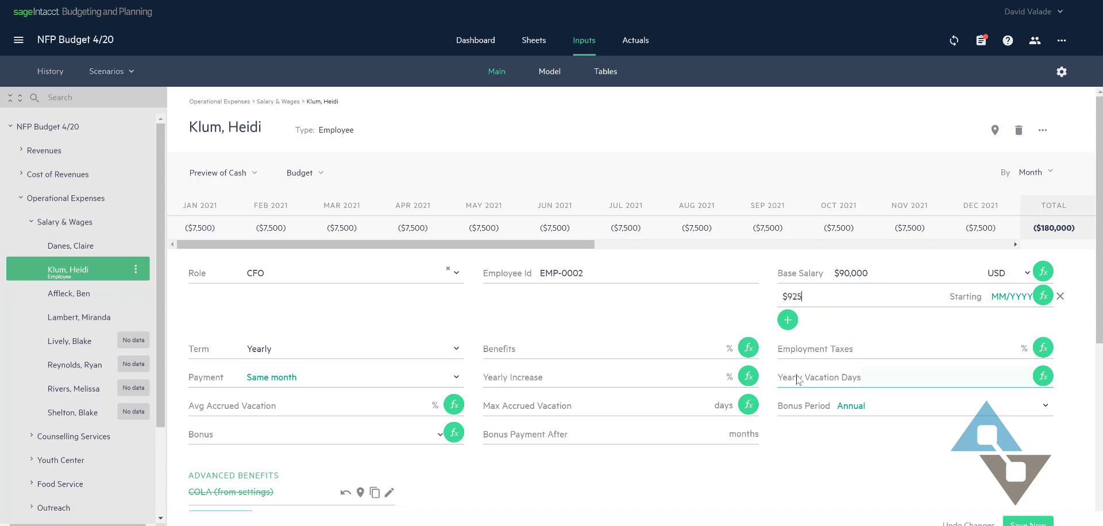
{"action": "type", "text": "00"}
{"action": "left_click", "coordinate": [1005, 297]}
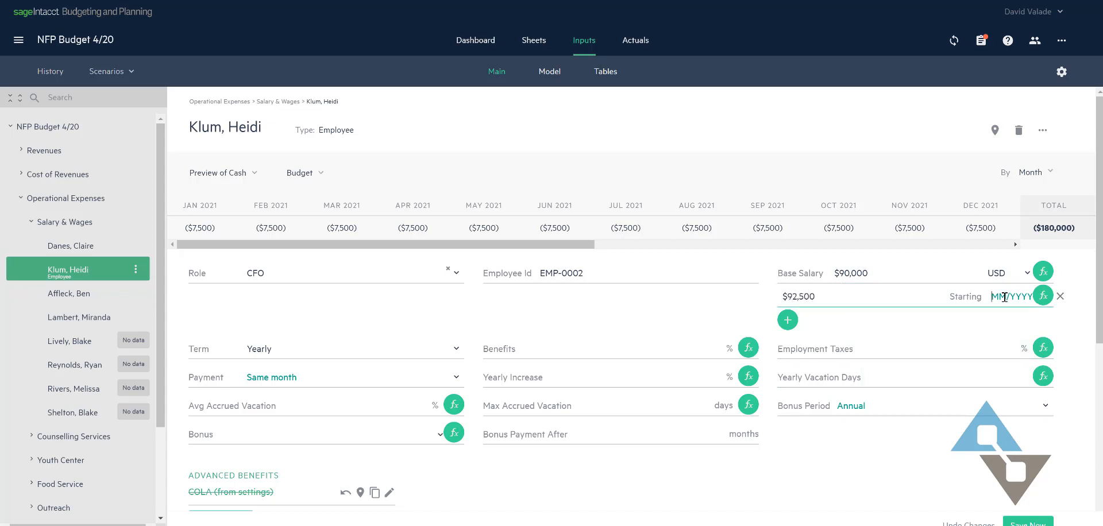
{"action": "left_click", "coordinate": [1077, 392]}
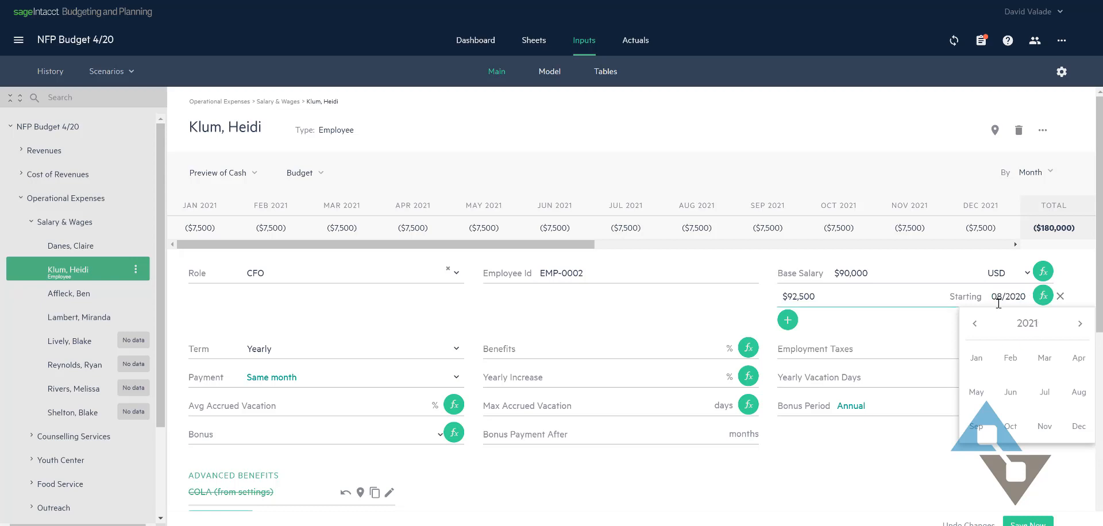
{"action": "left_click", "coordinate": [1043, 392]}
{"action": "left_click", "coordinate": [1077, 392]}
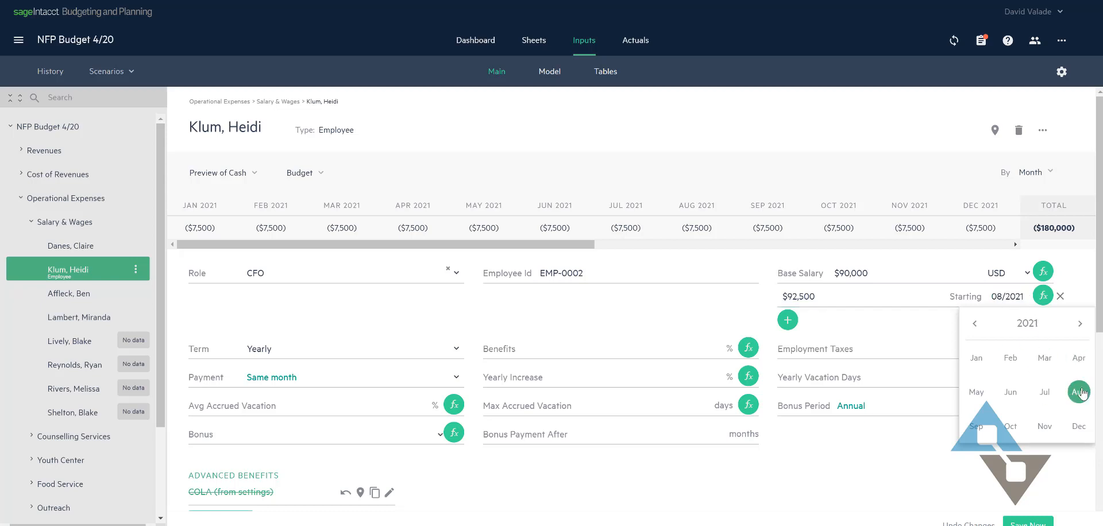
{"action": "left_click", "coordinate": [874, 313]}
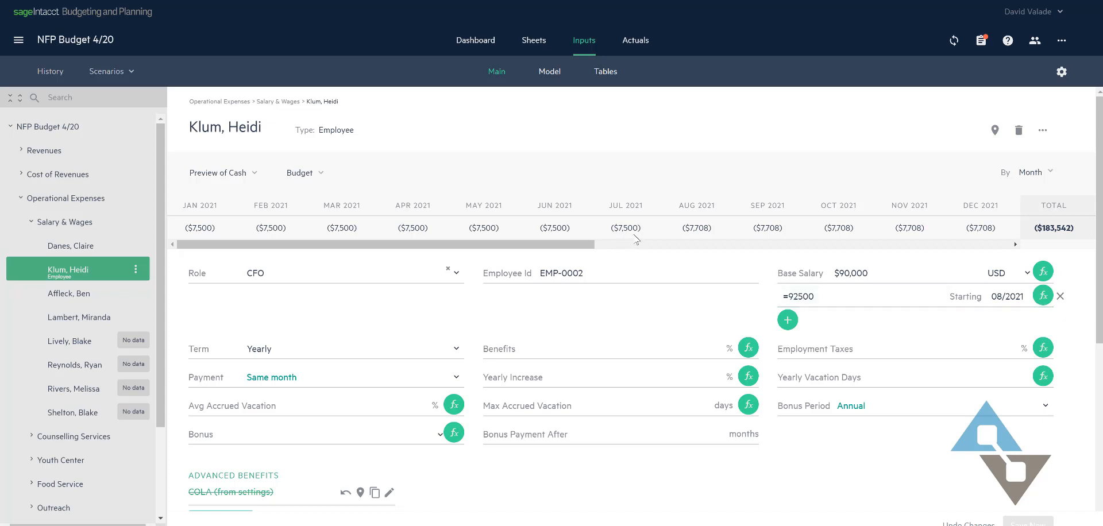
{"action": "left_click_drag", "start_coordinate": [302, 244], "coordinate": [291, 252]}
Step: Add a second salary step to $95,000 starting 11/2021
{"action": "left_click", "coordinate": [787, 321]}
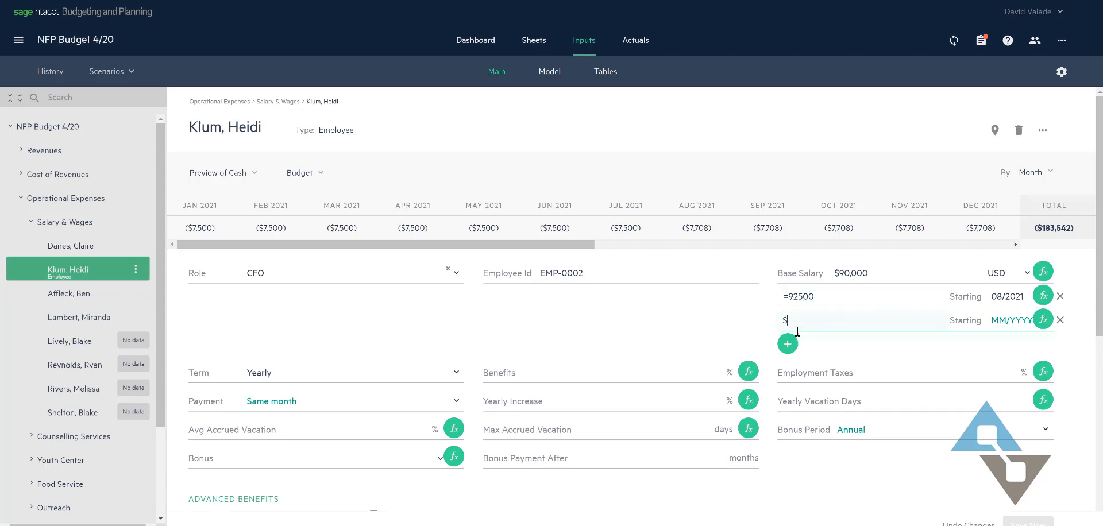
{"action": "left_click", "coordinate": [782, 363]}
{"action": "type", "text": "9"}
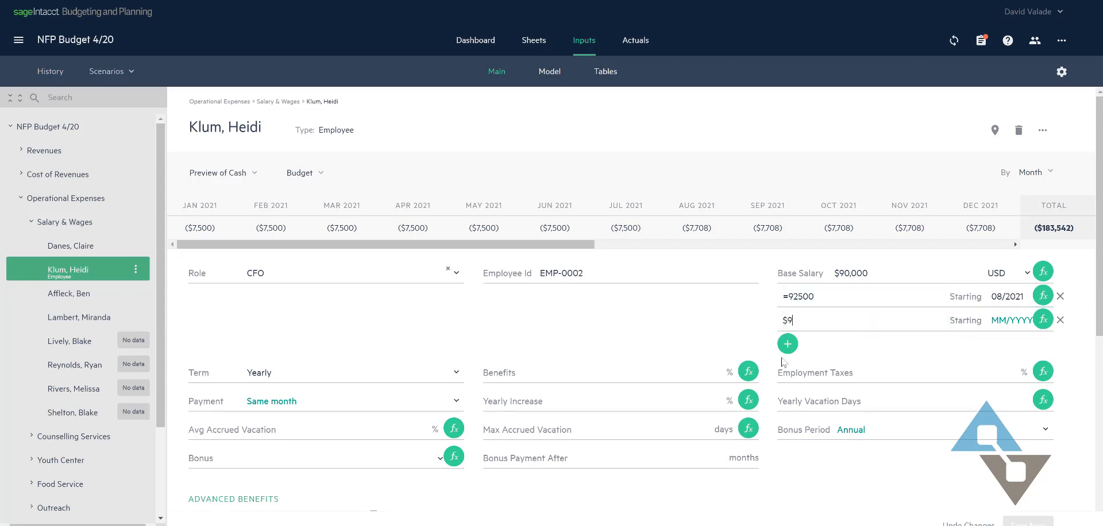
{"action": "type", "text": "50"}
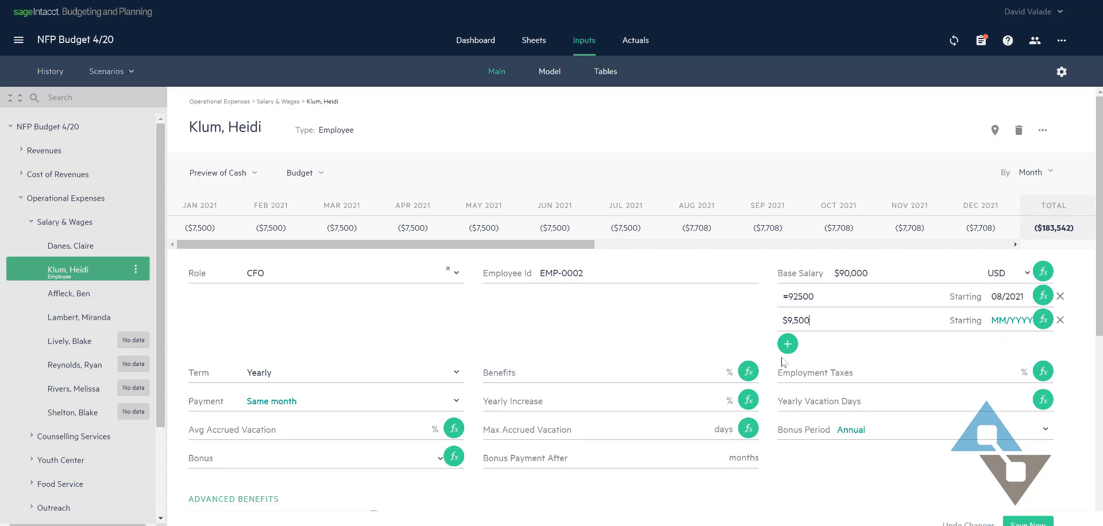
{"action": "type", "text": "0"}
{"action": "type", "text": "11202"}
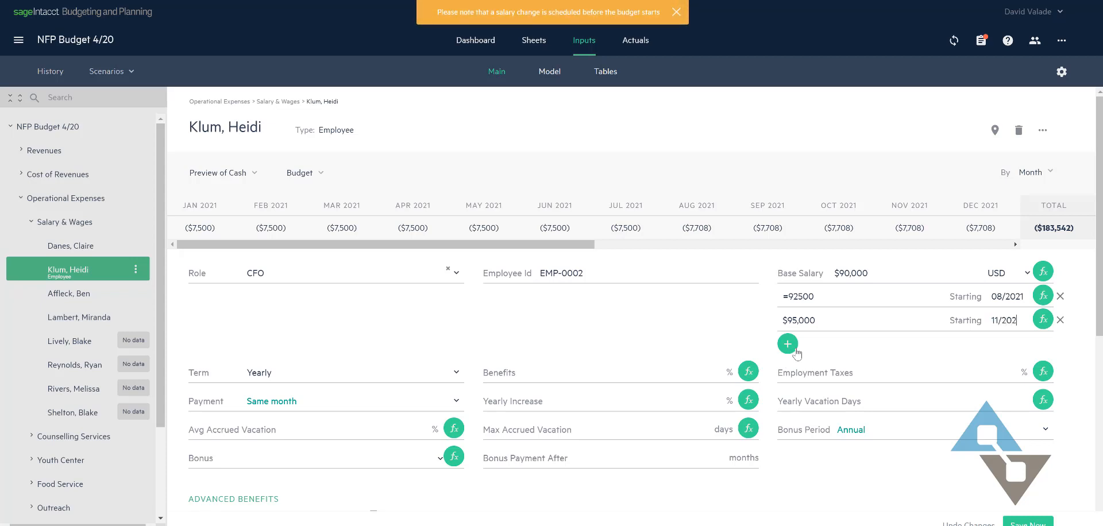
{"action": "type", "text": "1"}
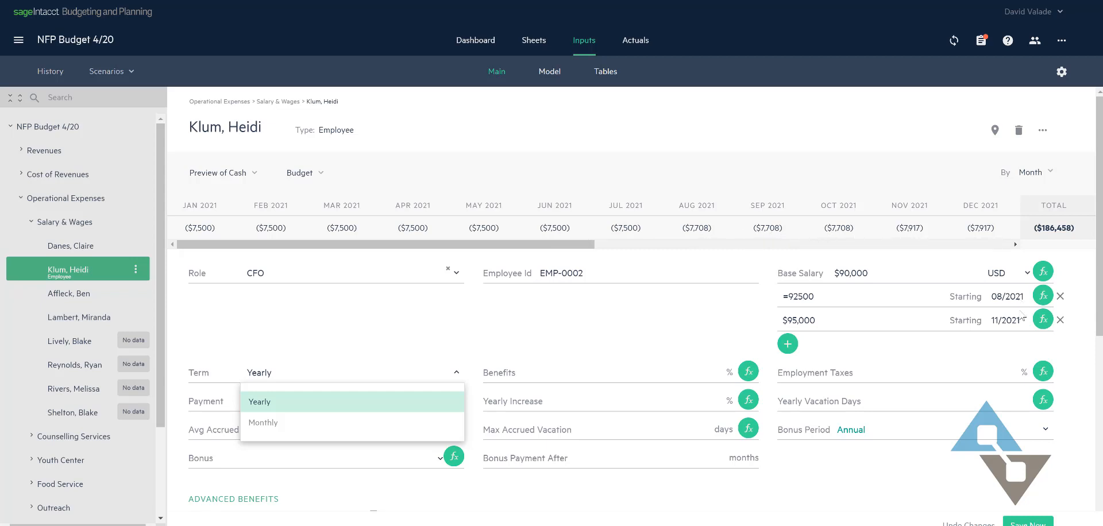
{"action": "left_click", "coordinate": [581, 334]}
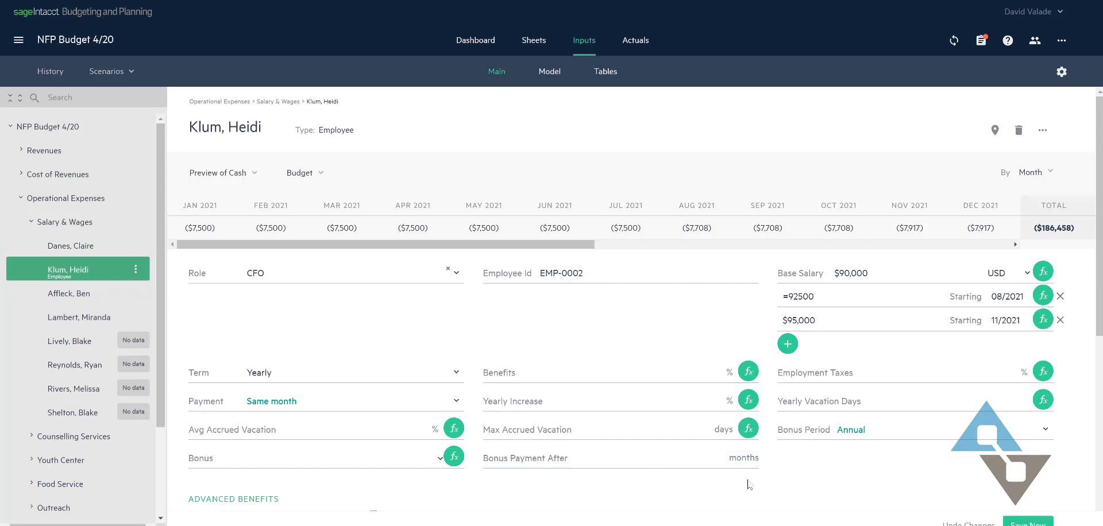
{"action": "scroll", "coordinate": [793, 463], "scroll_direction": "down", "scroll_amount": 2}
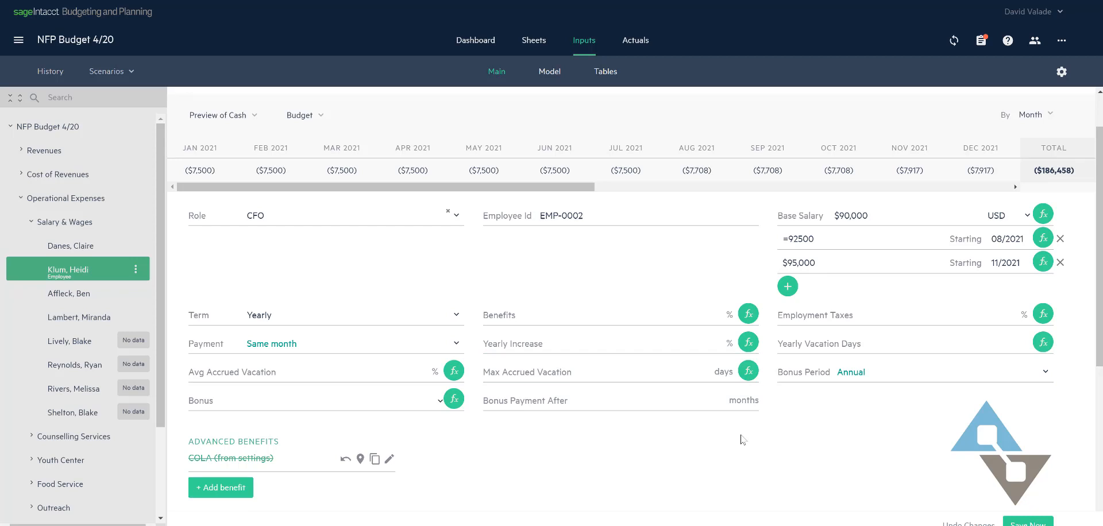
{"action": "scroll", "coordinate": [745, 444], "scroll_direction": "down", "scroll_amount": 3}
{"action": "scroll", "coordinate": [746, 444], "scroll_direction": "down", "scroll_amount": 3}
{"action": "scroll", "coordinate": [745, 443], "scroll_direction": "down", "scroll_amount": 2}
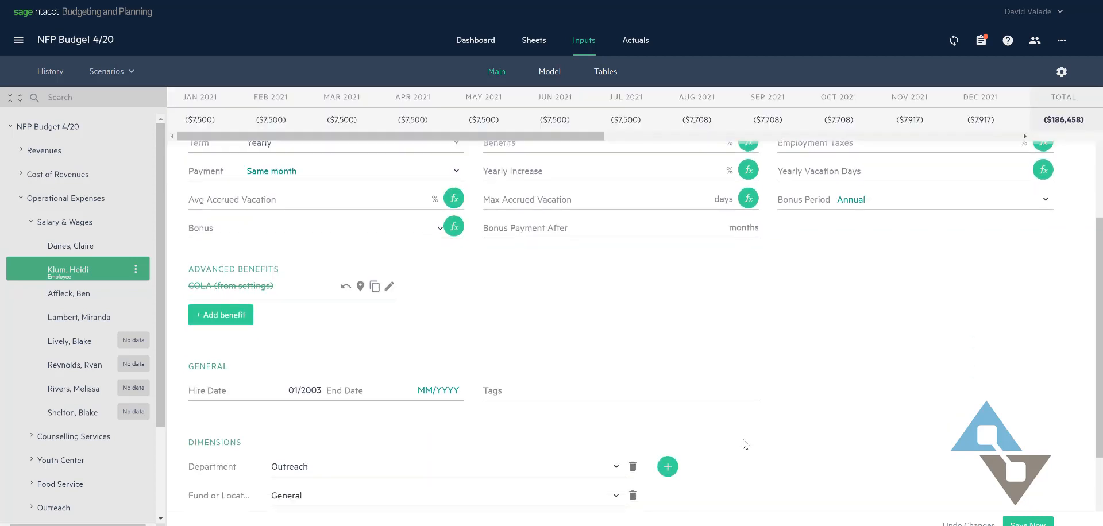
{"action": "scroll", "coordinate": [745, 444], "scroll_direction": "down", "scroll_amount": 2}
{"action": "scroll", "coordinate": [744, 444], "scroll_direction": "down", "scroll_amount": 1}
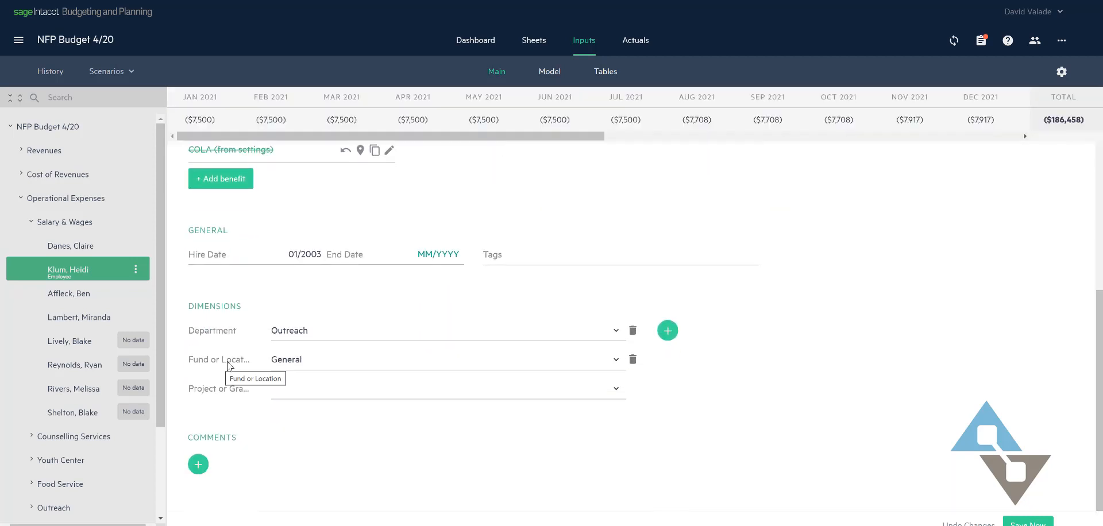
{"action": "scroll", "coordinate": [426, 398], "scroll_direction": "up", "scroll_amount": 2}
{"action": "scroll", "coordinate": [426, 398], "scroll_direction": "up", "scroll_amount": 4}
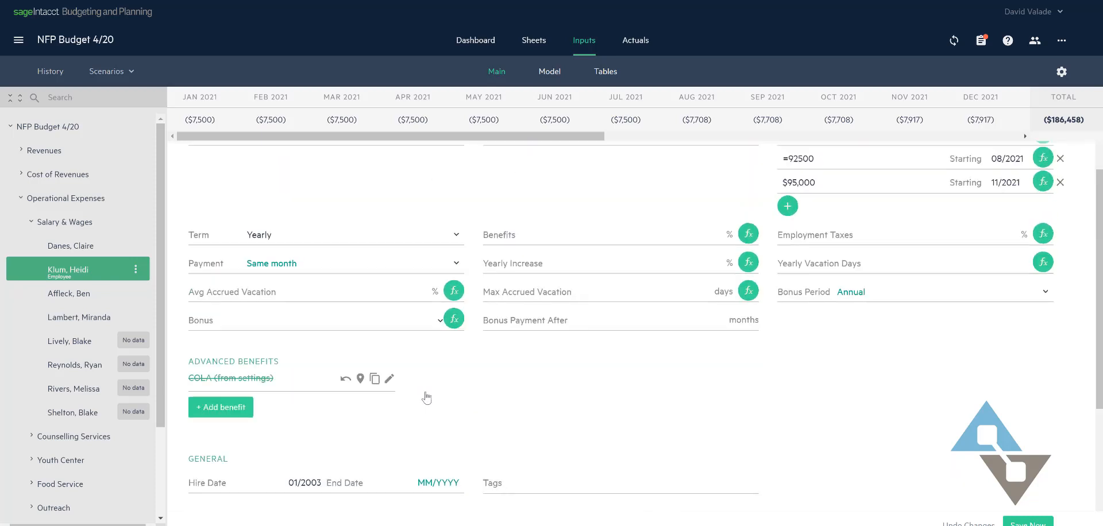
{"action": "scroll", "coordinate": [426, 397], "scroll_direction": "up", "scroll_amount": 4}
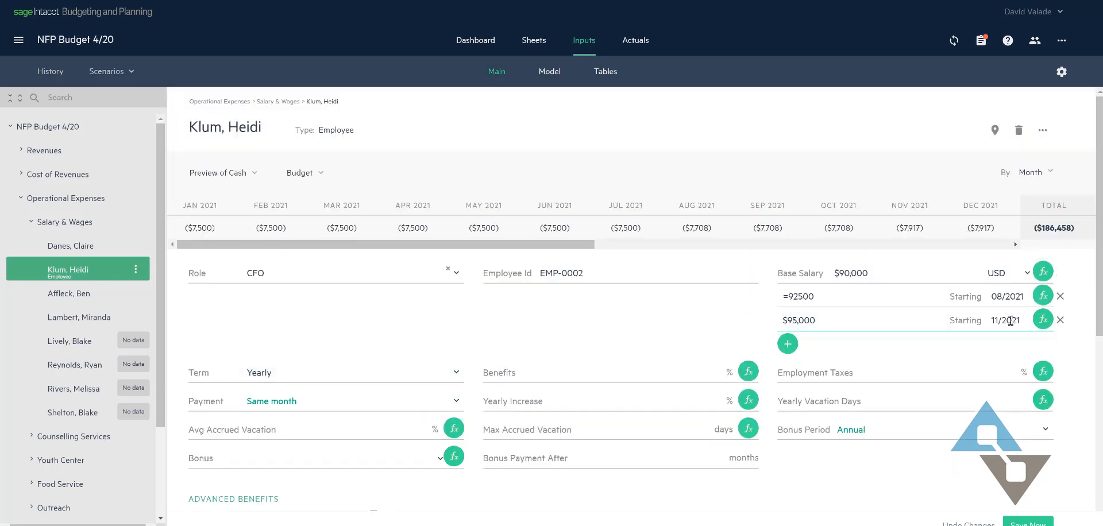
{"action": "scroll", "coordinate": [517, 328], "scroll_direction": "down", "scroll_amount": 3}
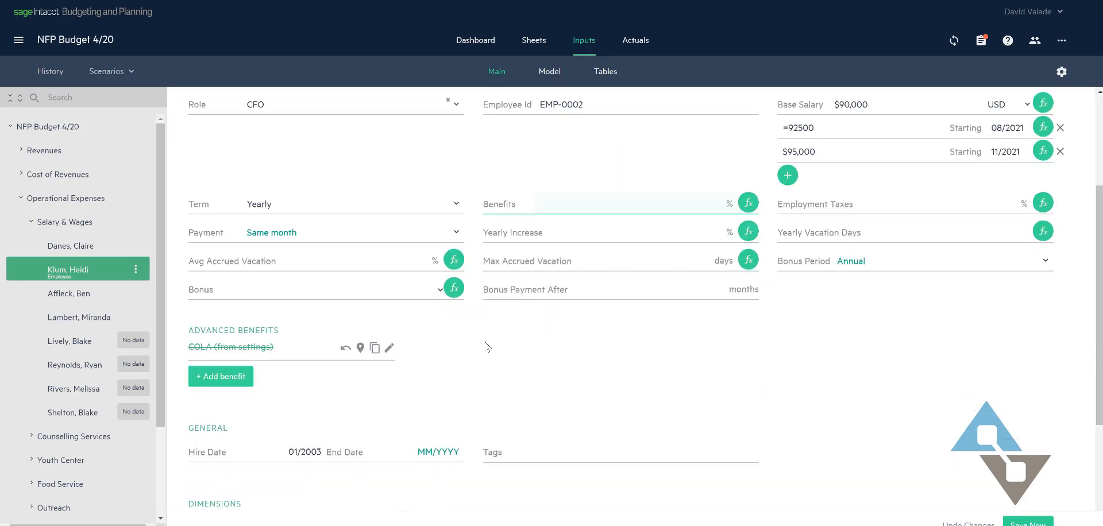
{"action": "scroll", "coordinate": [487, 347], "scroll_direction": "down", "scroll_amount": 5}
{"action": "left_click", "coordinate": [487, 347]}
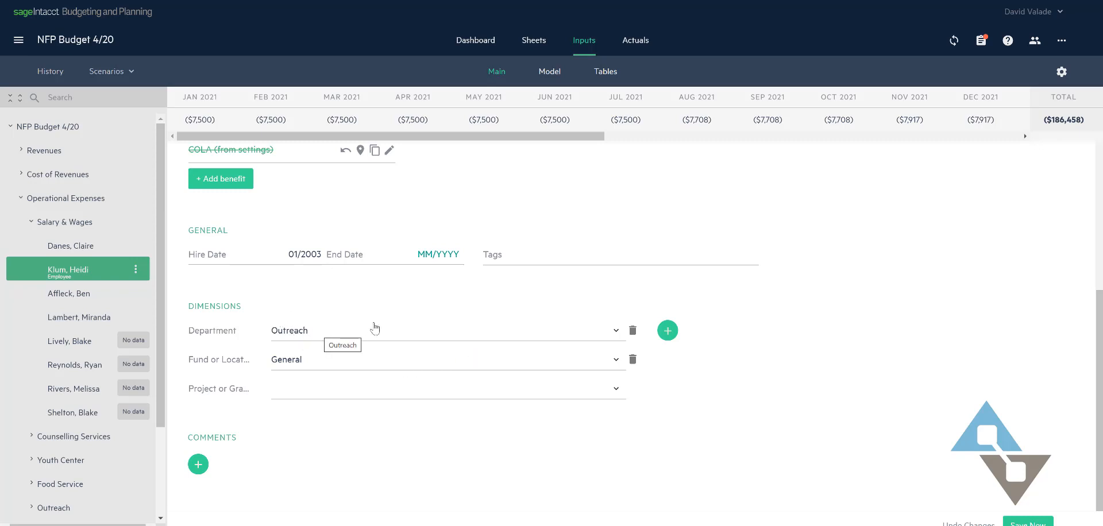
Step: Add Youth Center as a second department at 10%, leaving Outreach at 90%
{"action": "left_click", "coordinate": [668, 332]}
{"action": "type", "text": "90"}
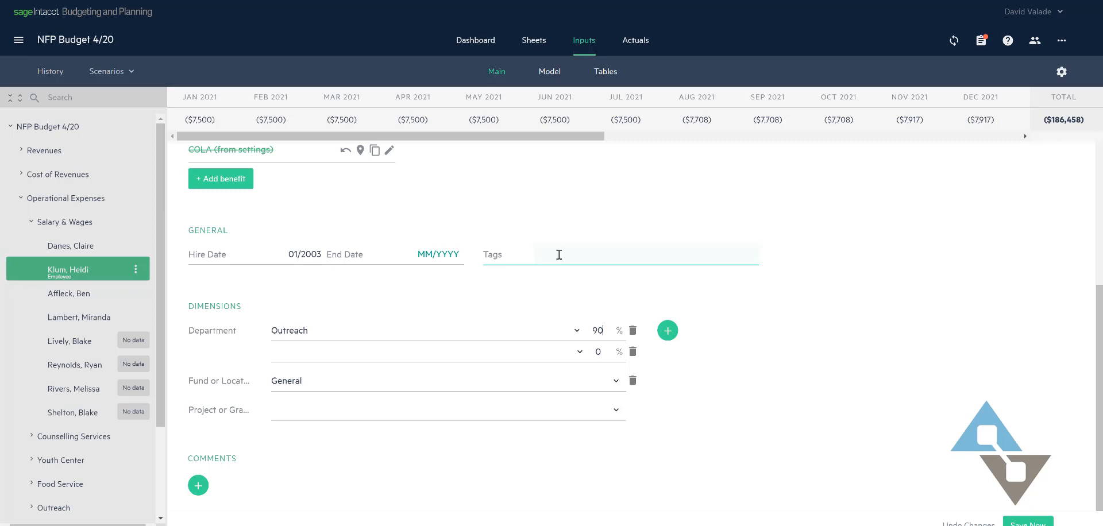
{"action": "left_click", "coordinate": [517, 351]}
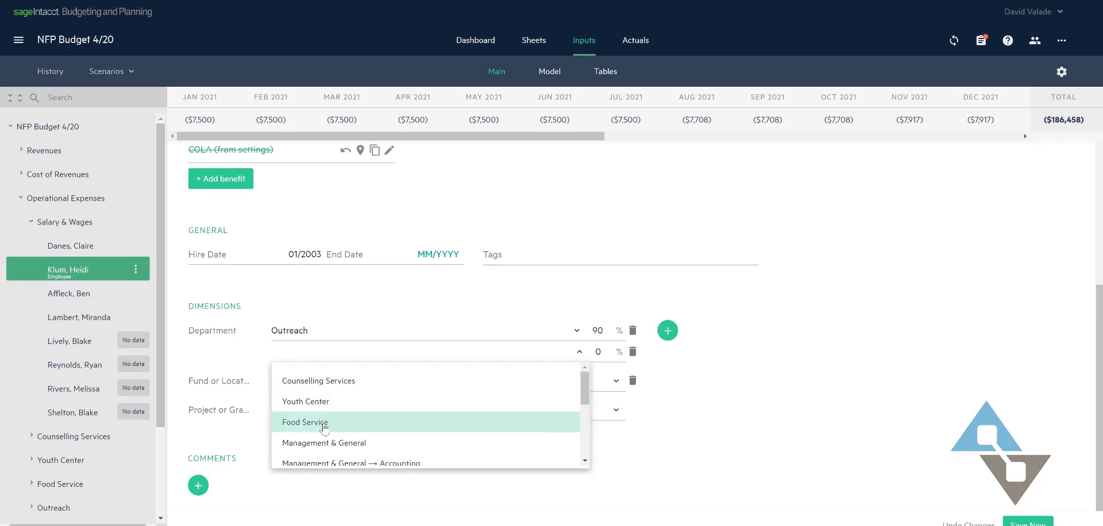
{"action": "left_click", "coordinate": [332, 402]}
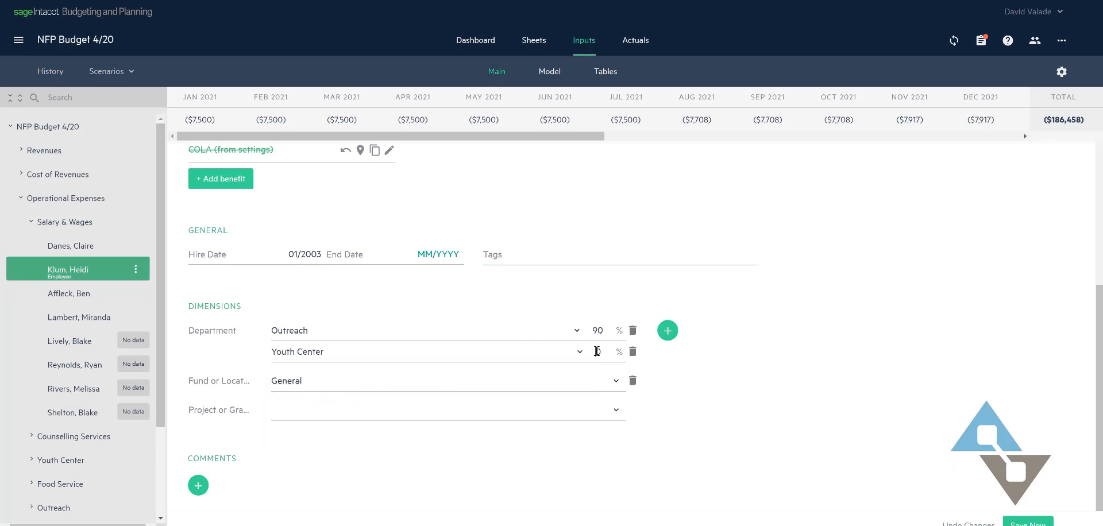
{"action": "double_click", "coordinate": [597, 351]}
{"action": "type", "text": "10"}
{"action": "key", "text": "Tab"}
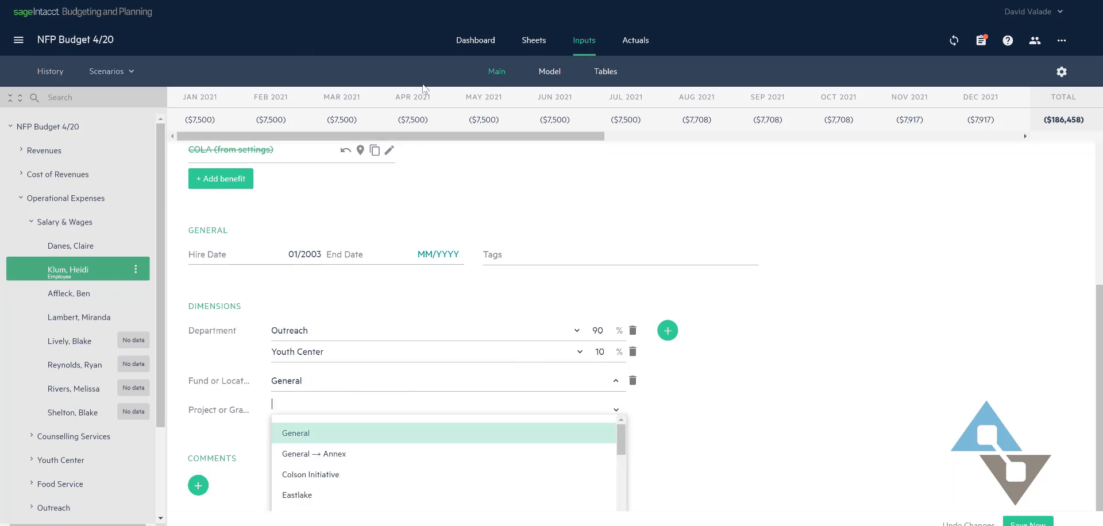
{"action": "left_click", "coordinate": [726, 326]}
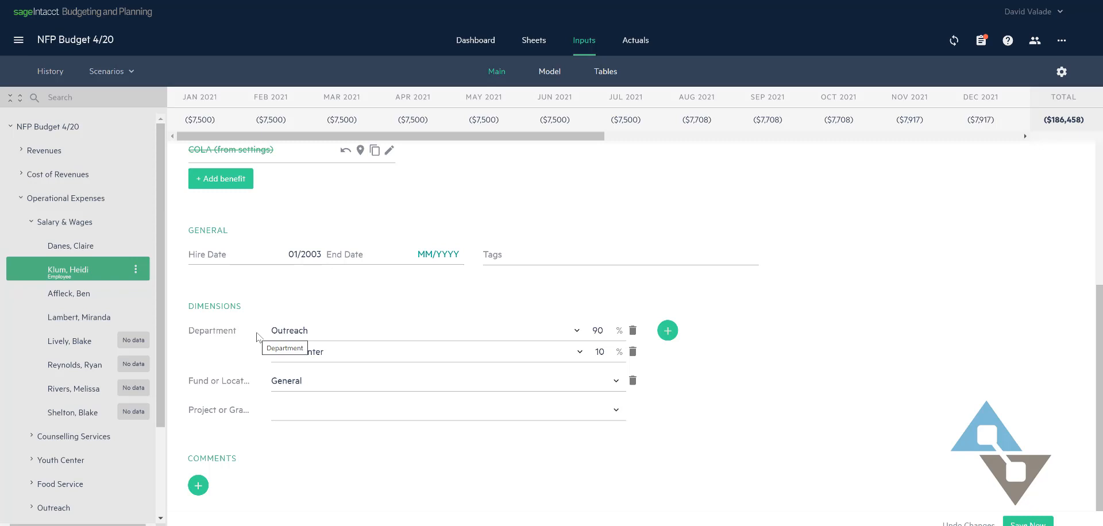
{"action": "scroll", "coordinate": [775, 371], "scroll_direction": "up", "scroll_amount": 2}
{"action": "scroll", "coordinate": [775, 371], "scroll_direction": "up", "scroll_amount": 5}
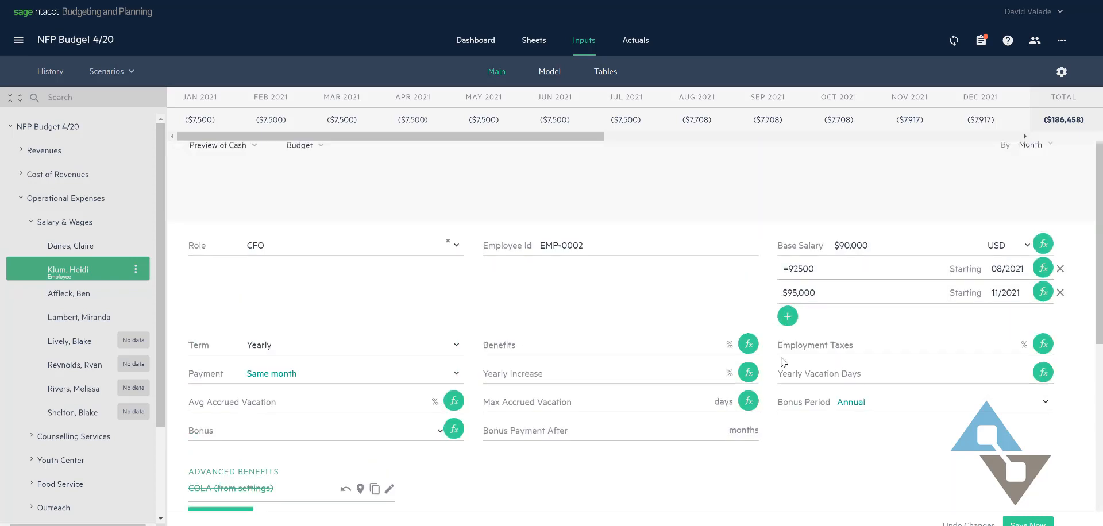
{"action": "scroll", "coordinate": [775, 345], "scroll_direction": "up", "scroll_amount": 3}
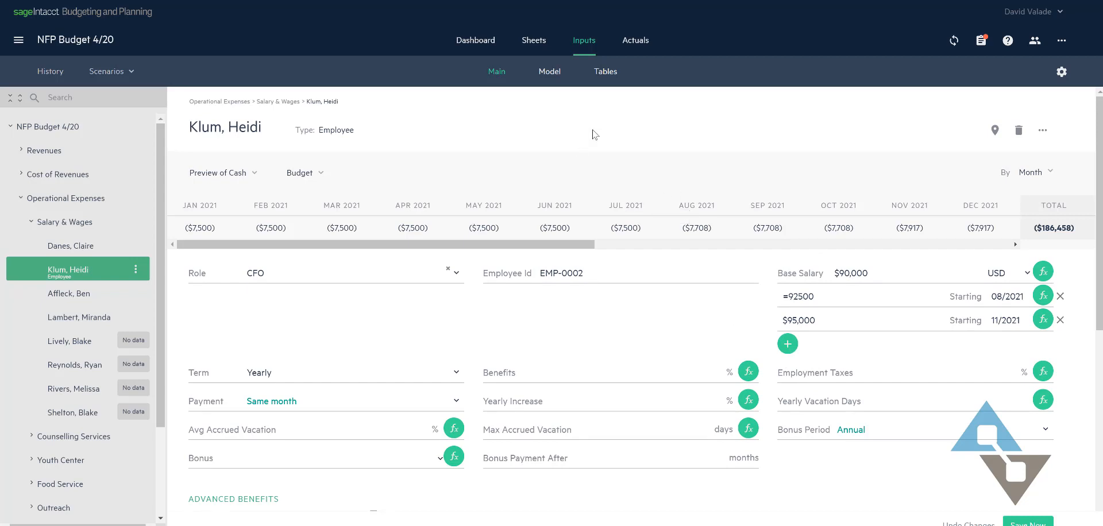
Step: Switch to the Tables view listing all employees with roles, salaries and departments
{"action": "left_click", "coordinate": [606, 72]}
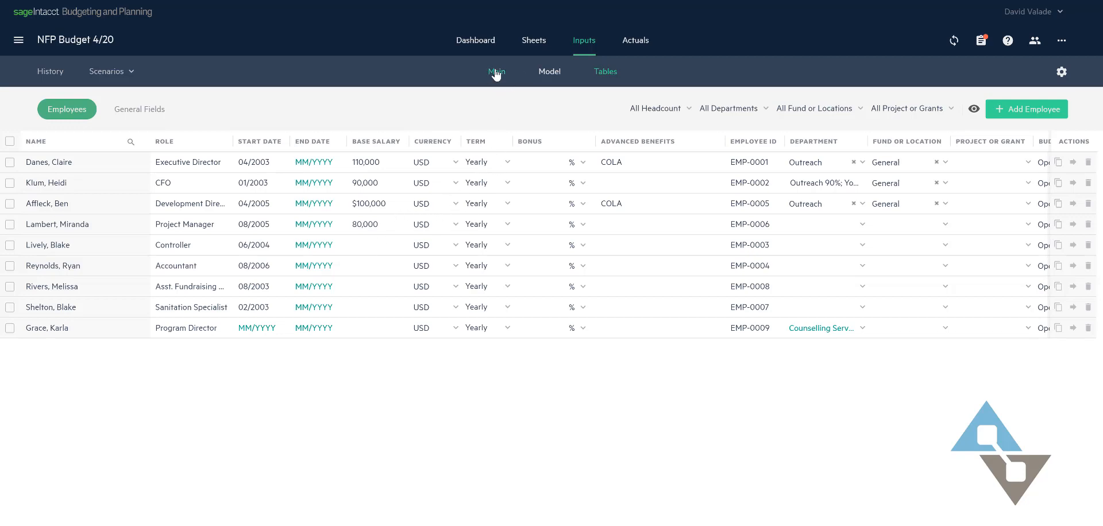
Step: Set Blake Lively's base salary to $98,000 in her Main record, then return to Tables
{"action": "left_click", "coordinate": [497, 72]}
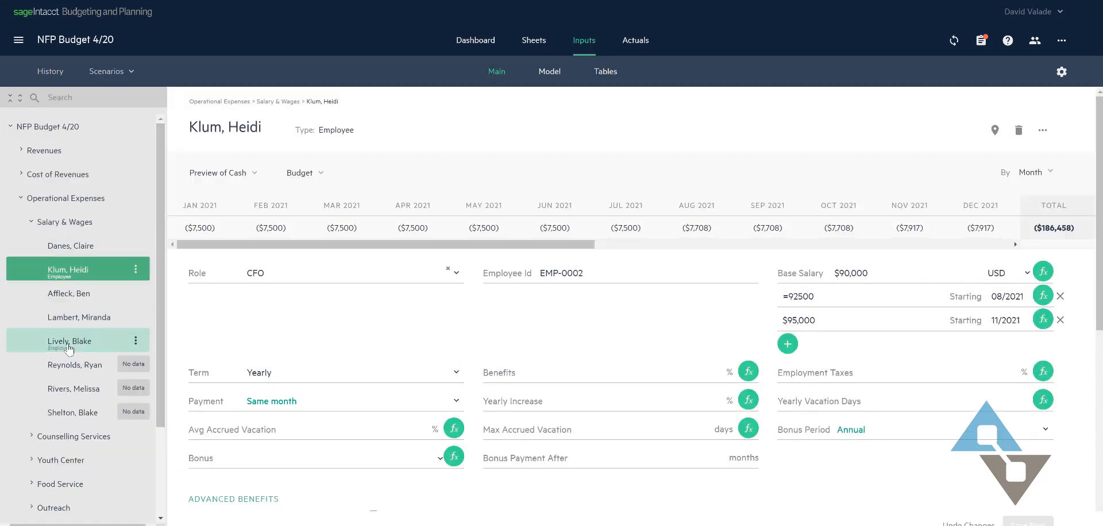
{"action": "mouse_move", "coordinate": [77, 341]}
{"action": "left_click", "coordinate": [86, 342]}
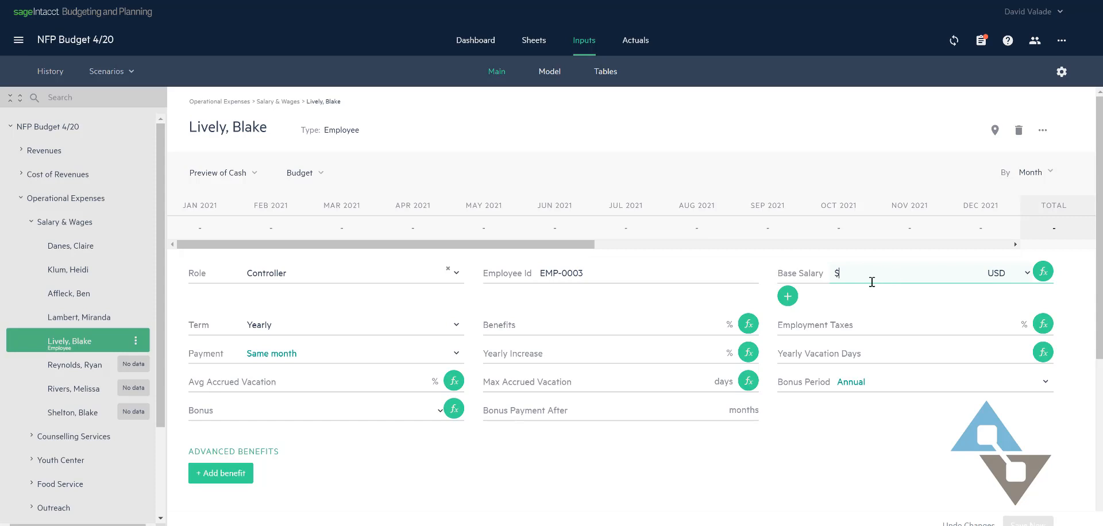
{"action": "type", "text": "98"}
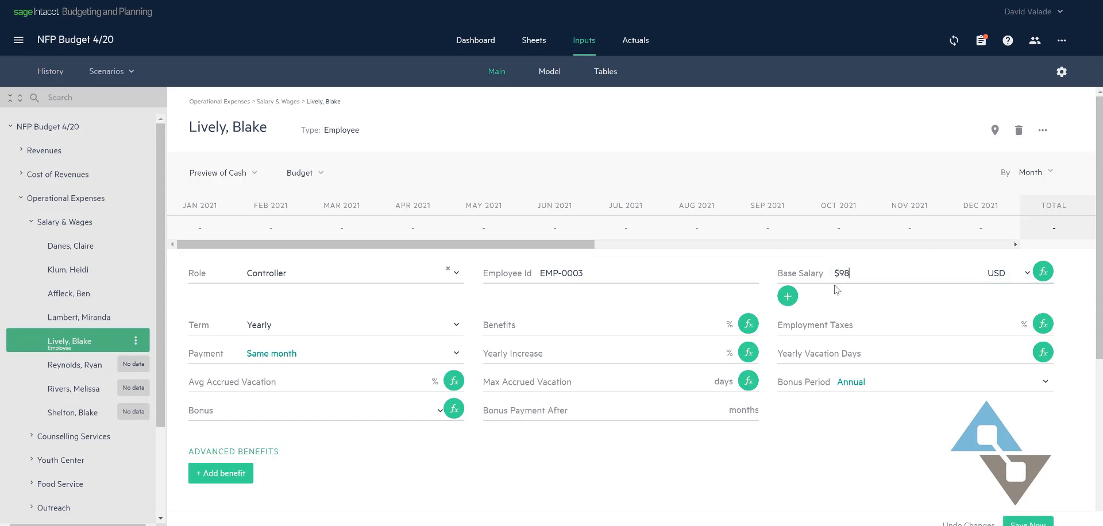
{"action": "type", "text": ",000"}
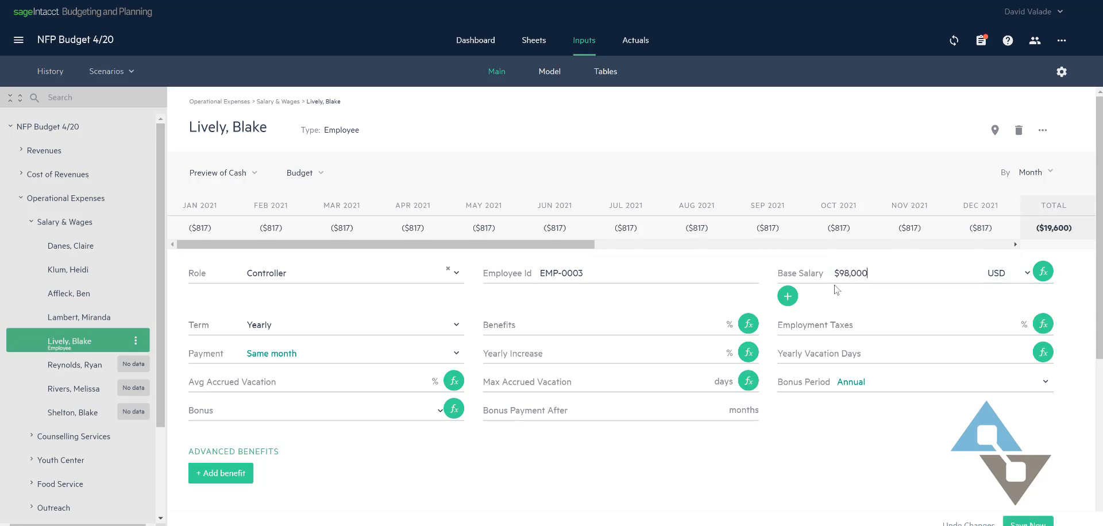
{"action": "key", "text": "Tab"}
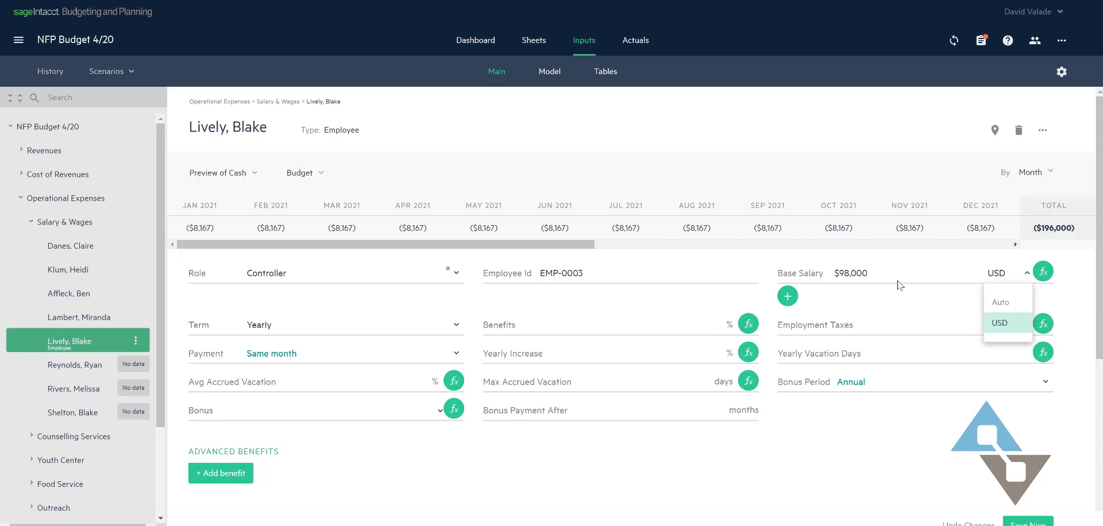
{"action": "left_click", "coordinate": [329, 311]}
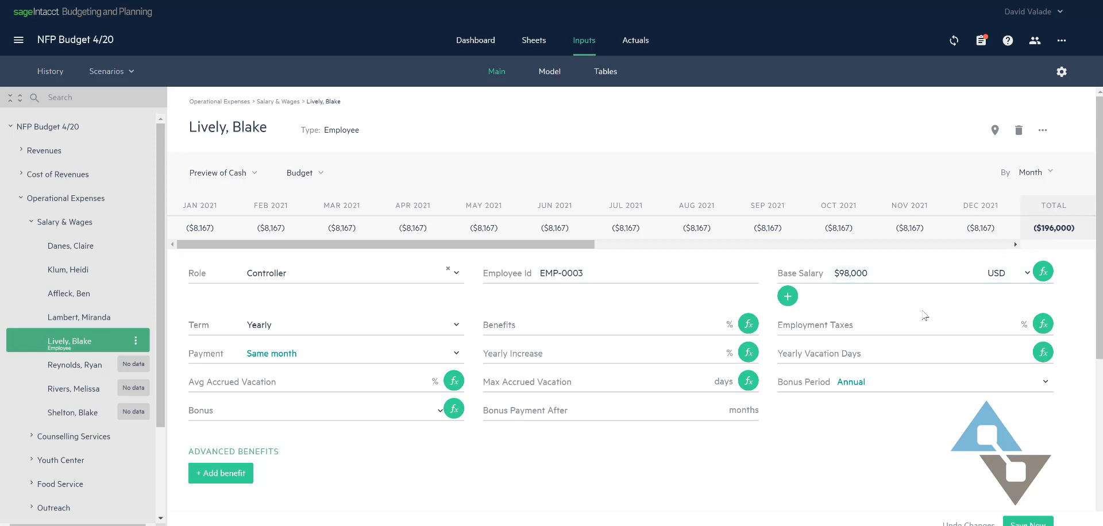
{"action": "left_click", "coordinate": [903, 325]}
{"action": "left_click", "coordinate": [606, 70]}
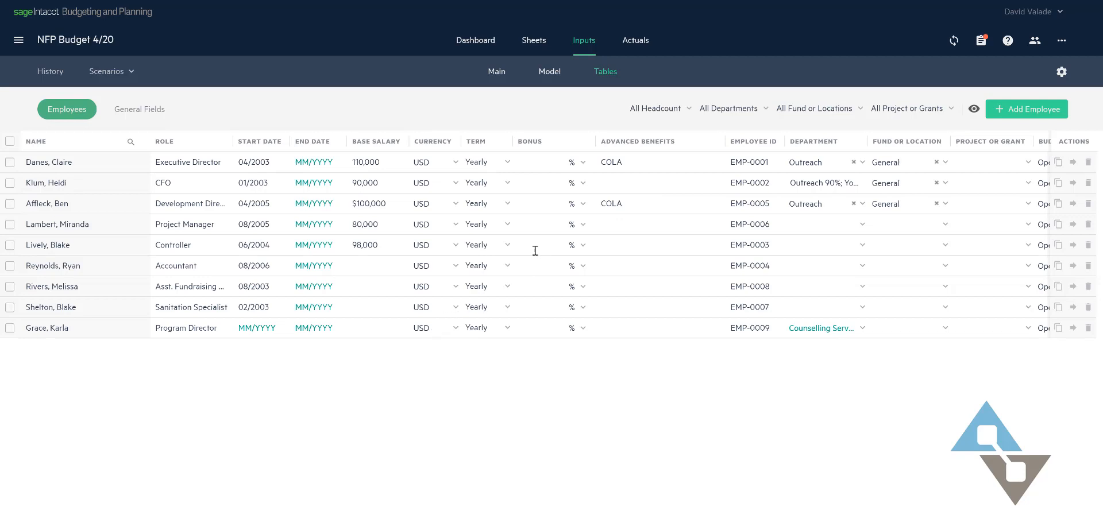
Step: Show Revenues & Expenditures with Operating expenses expanded into Salary & Wages employee rows
{"action": "left_click", "coordinate": [534, 41]}
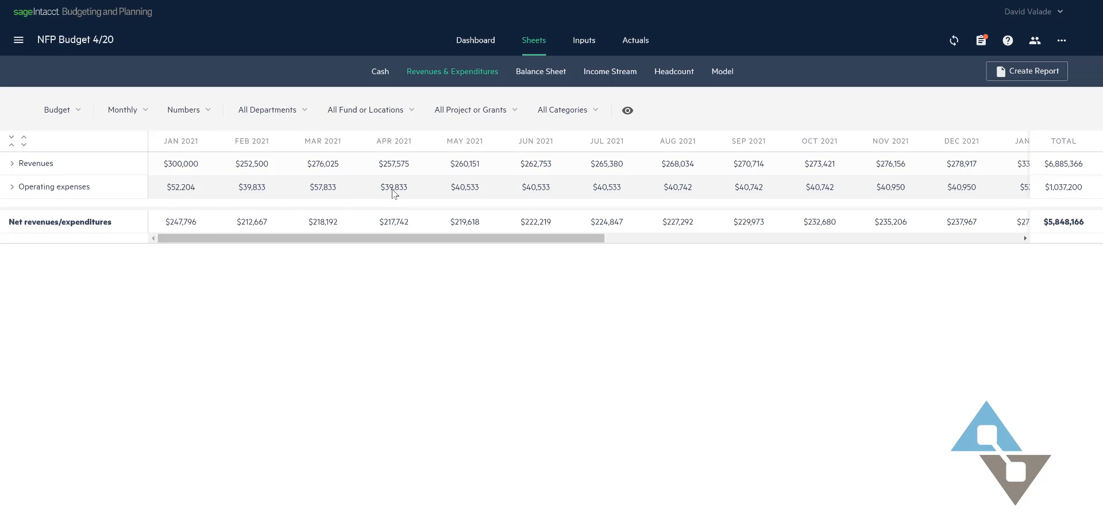
{"action": "left_click", "coordinate": [12, 188]}
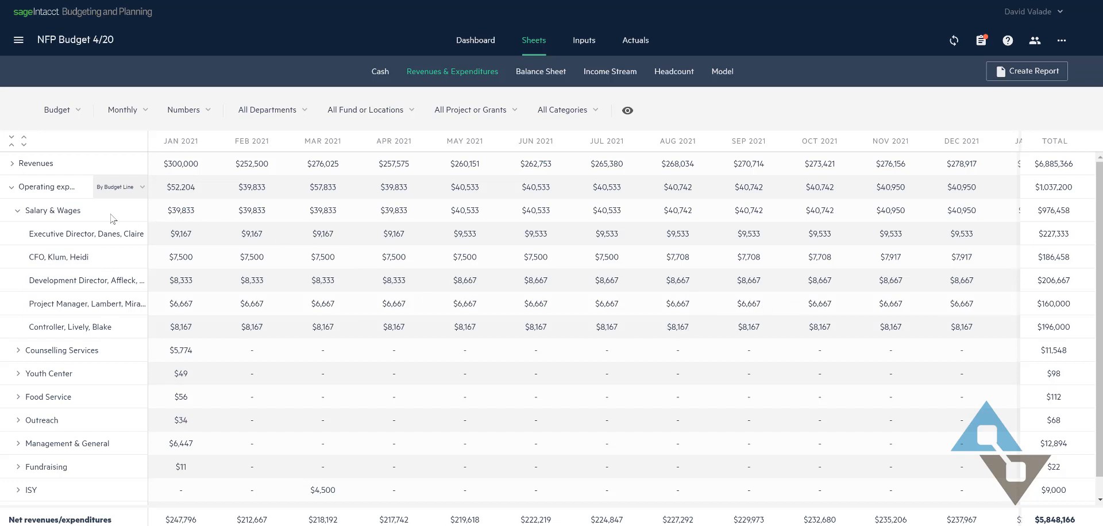
{"action": "left_click", "coordinate": [16, 213]}
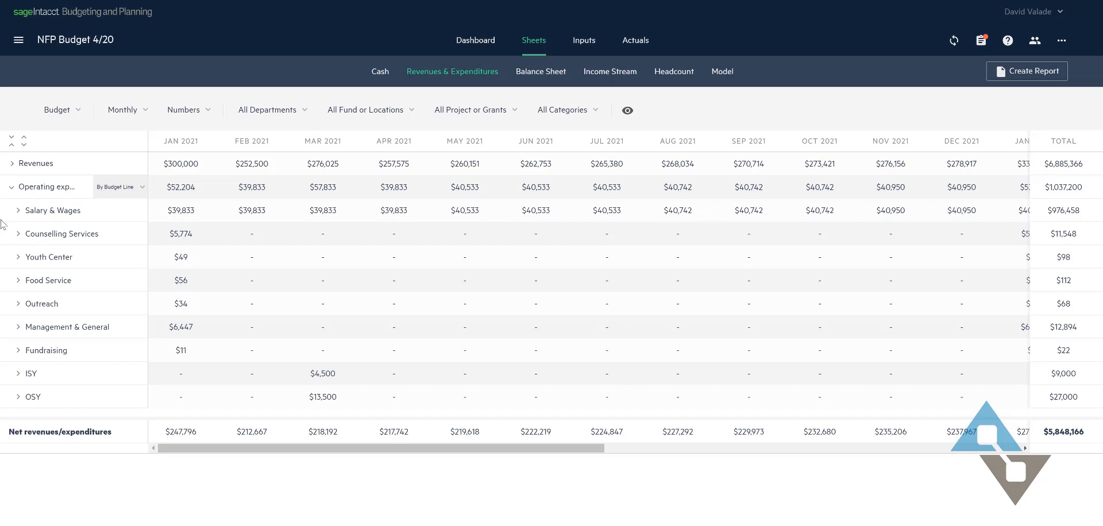
{"action": "left_click", "coordinate": [18, 211]}
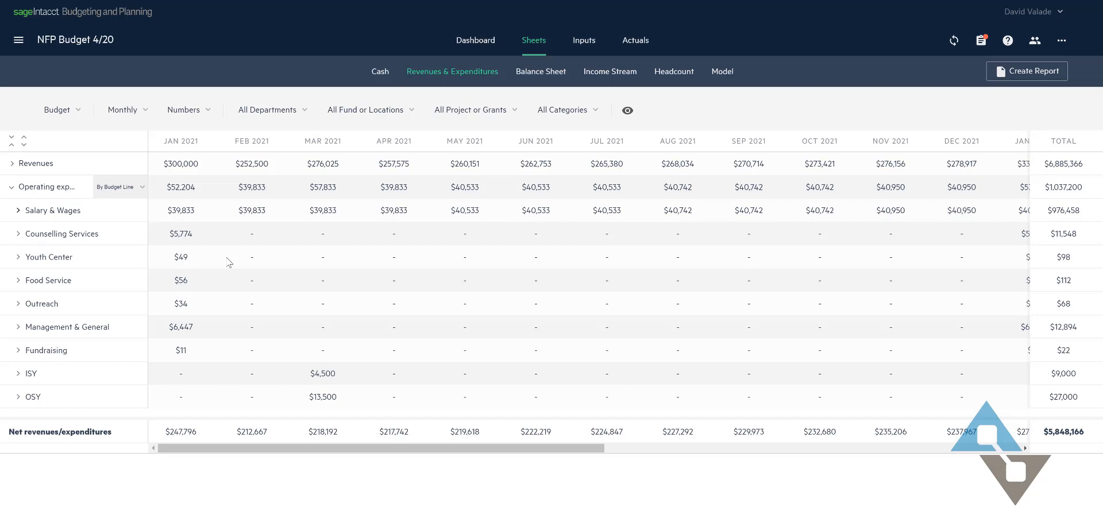